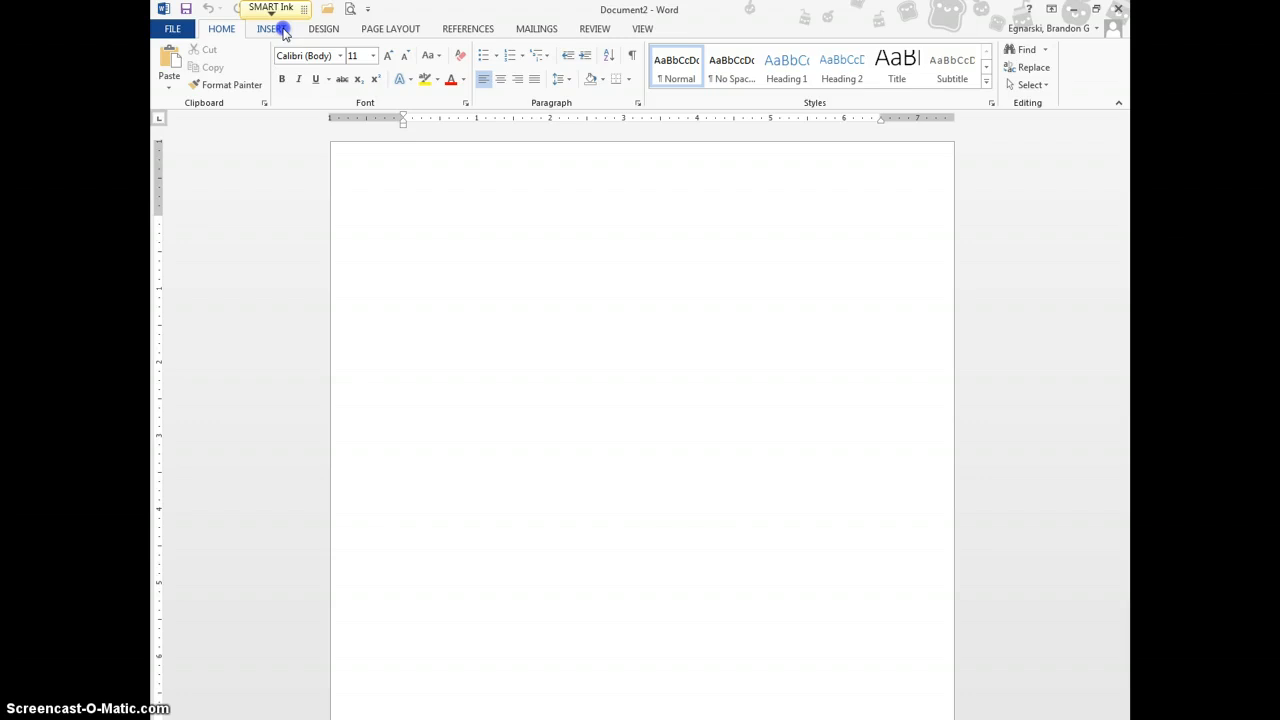
Insert a 3-column by 4-row table at the top of the document
left_click(282, 30)
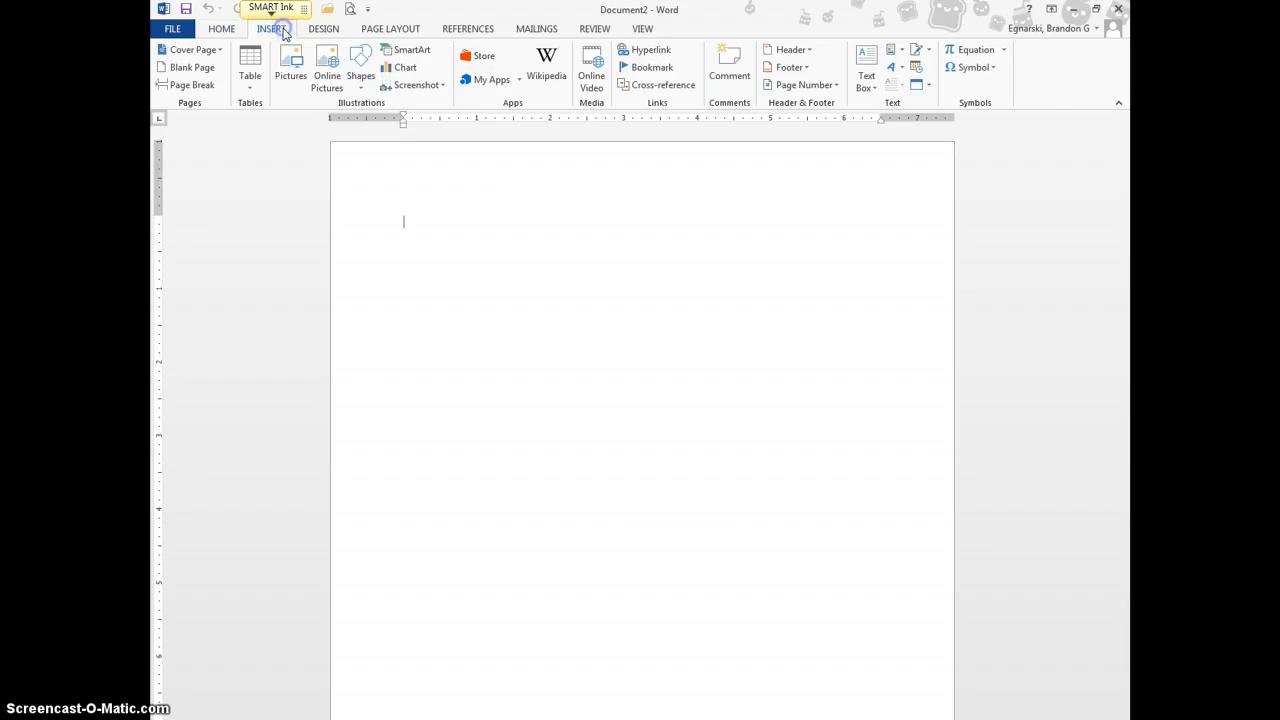
left_click(251, 79)
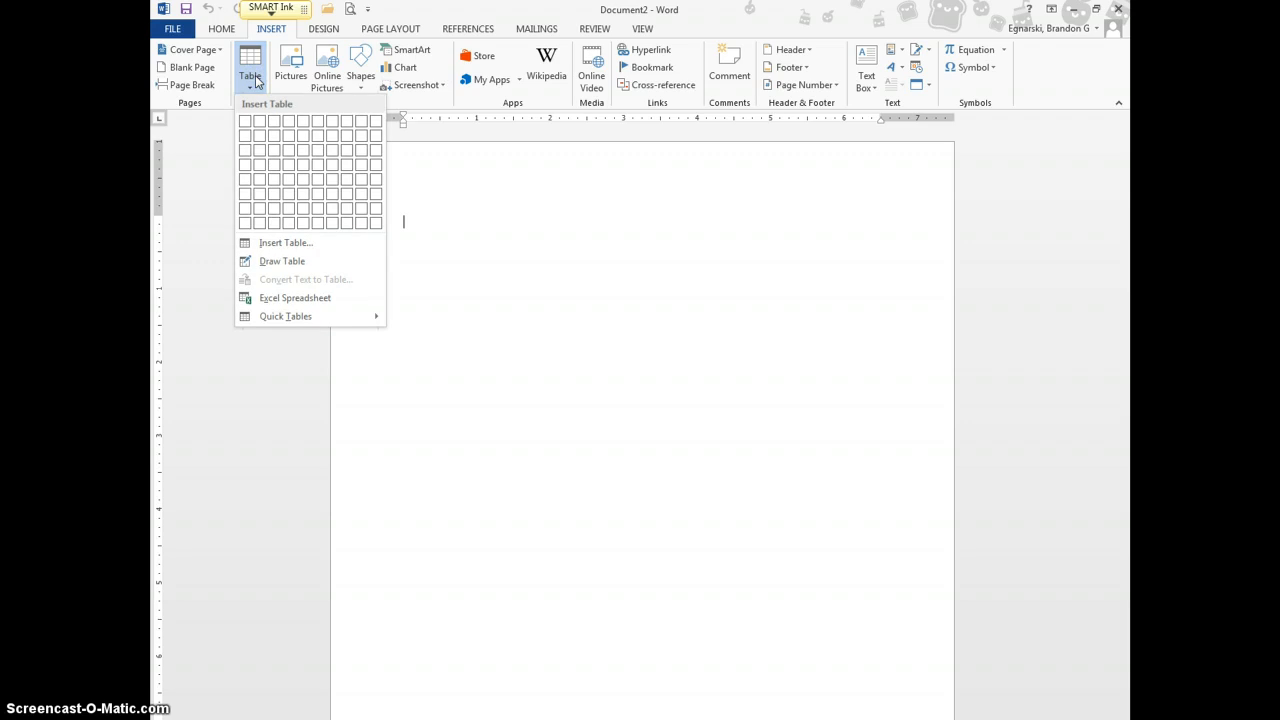
left_click(272, 166)
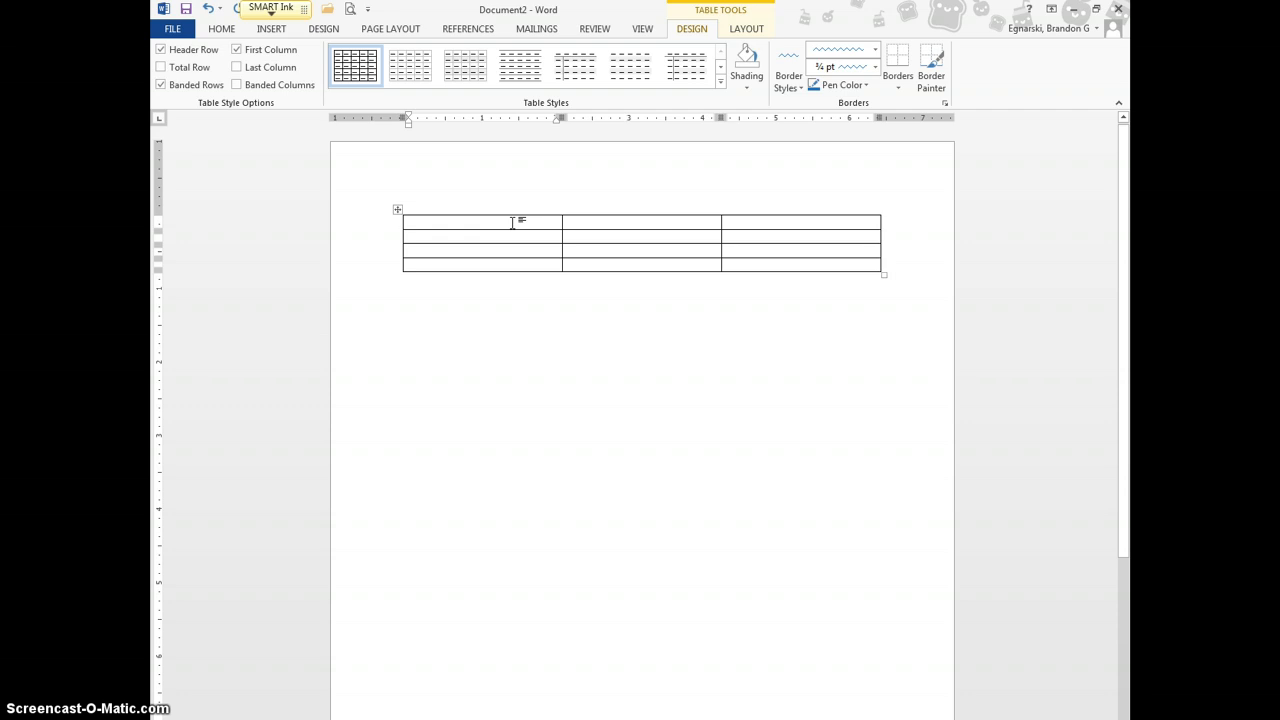
Merge the three cells of the table's first row into one full-width cell
left_click_drag(512, 223, 779, 218)
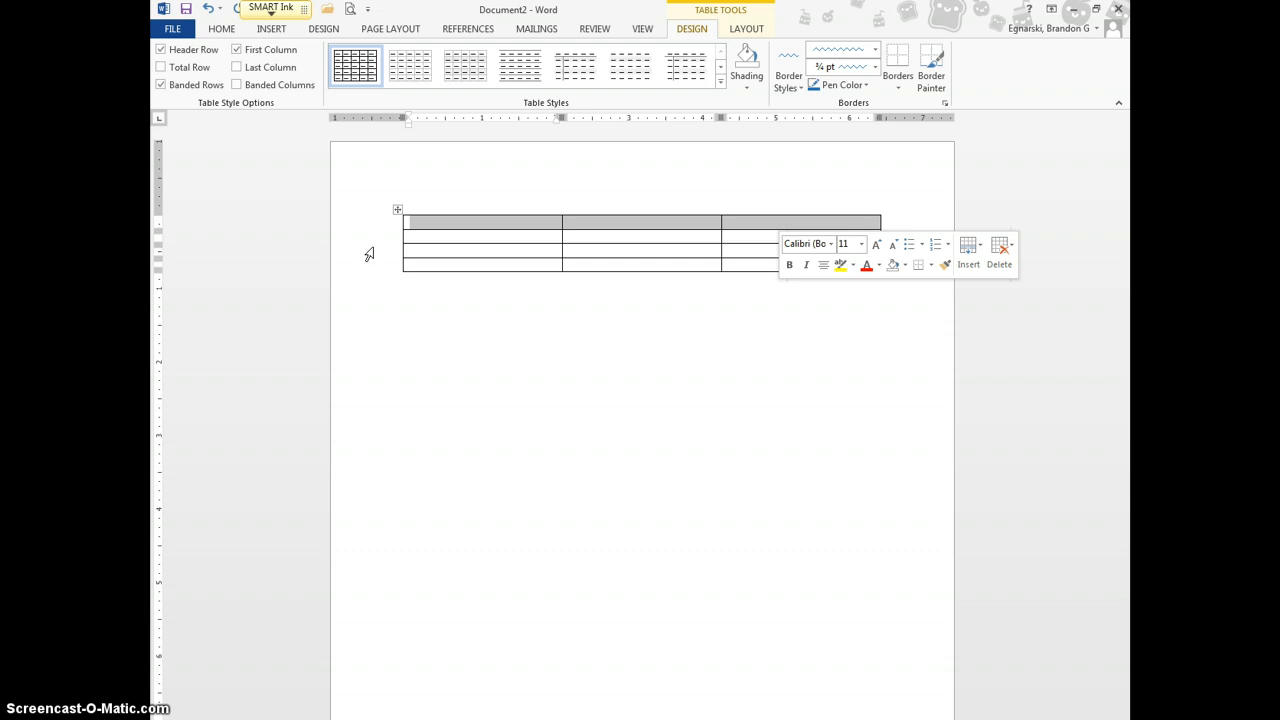
left_click(745, 29)
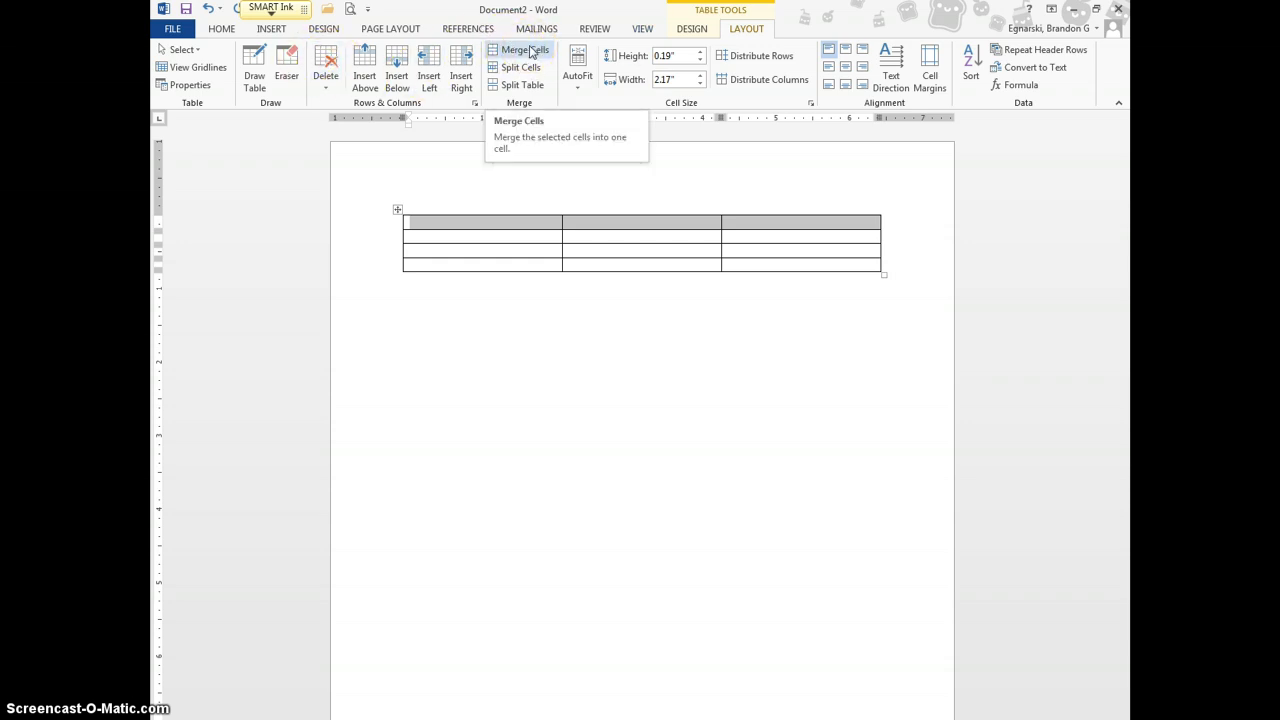
left_click(530, 75)
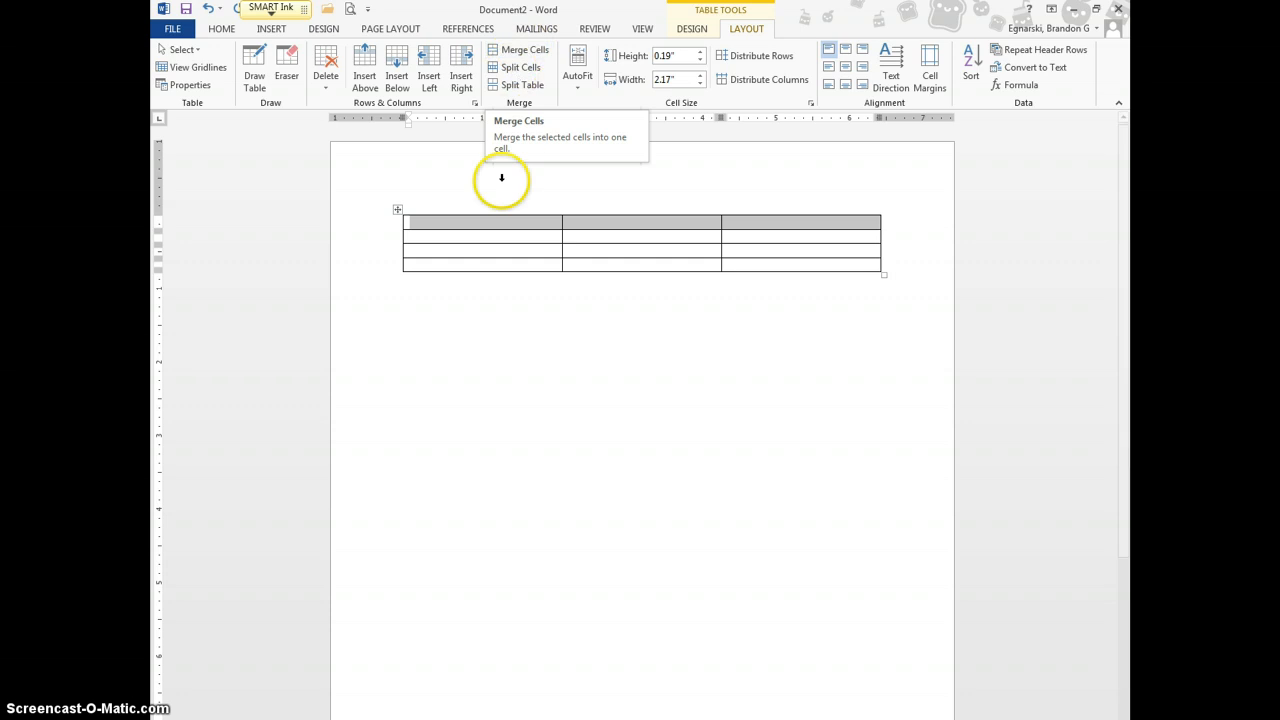
right_click(498, 224)
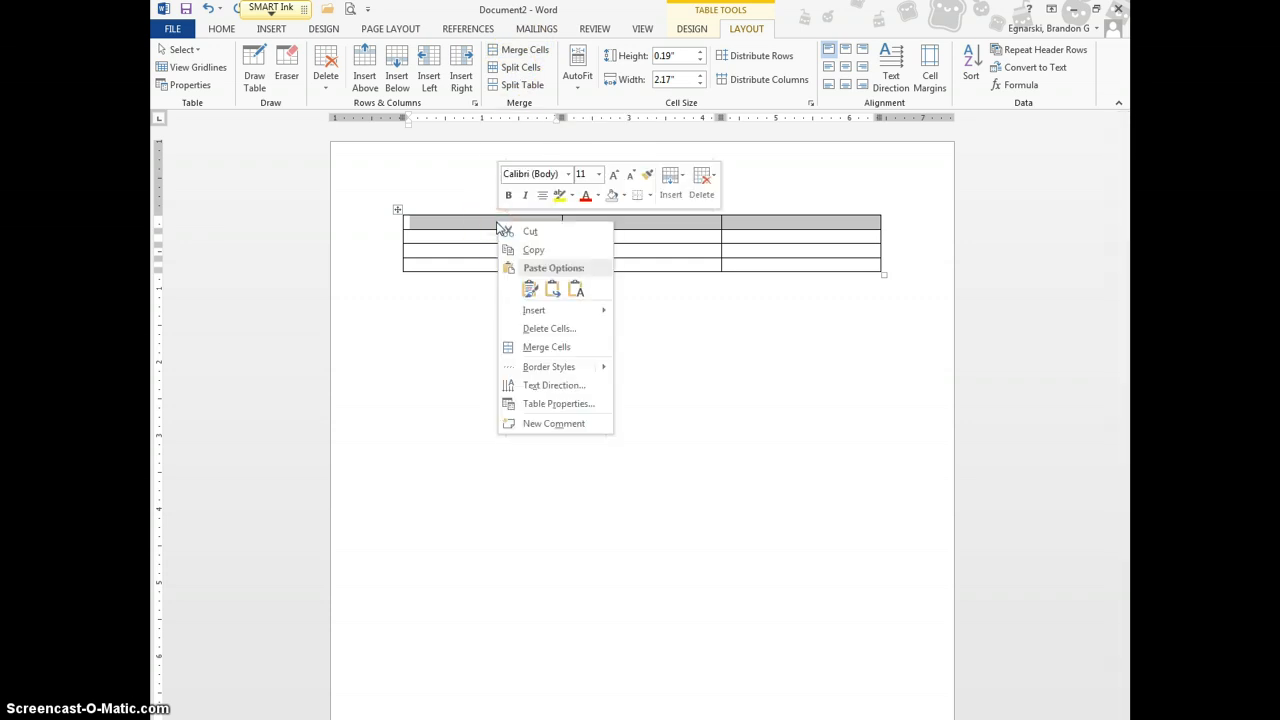
left_click(560, 348)
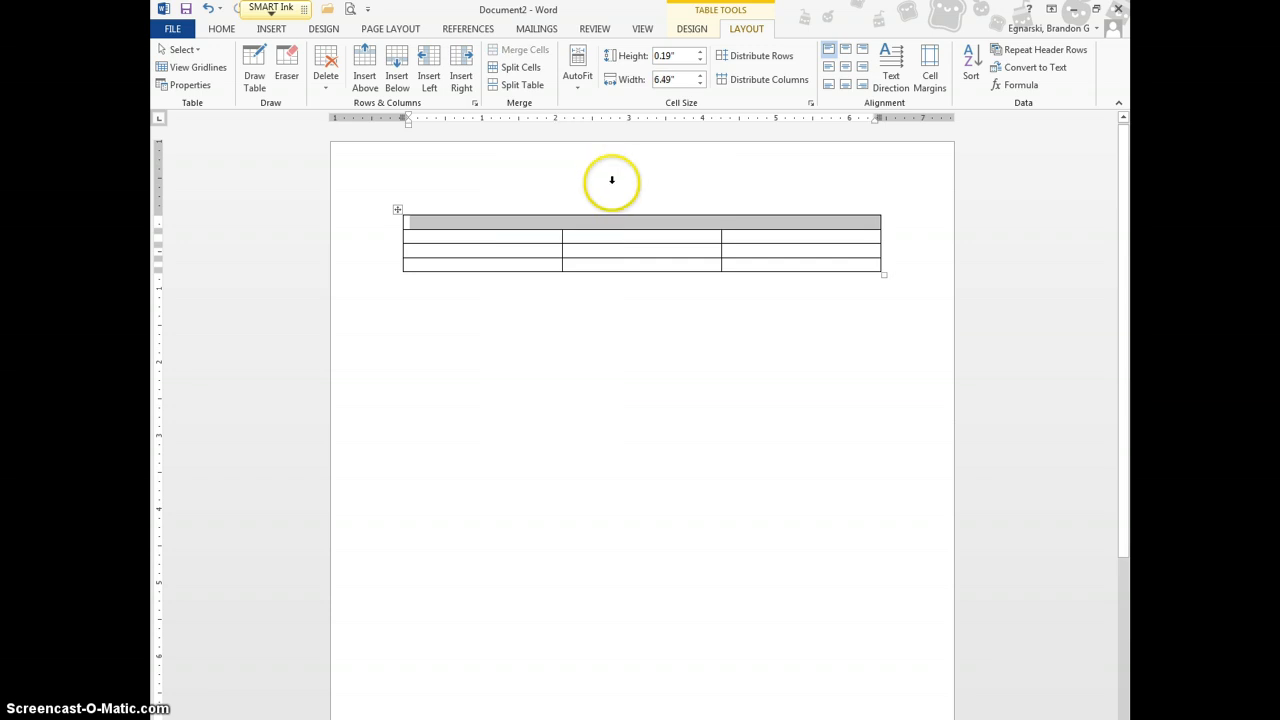
left_click(606, 222)
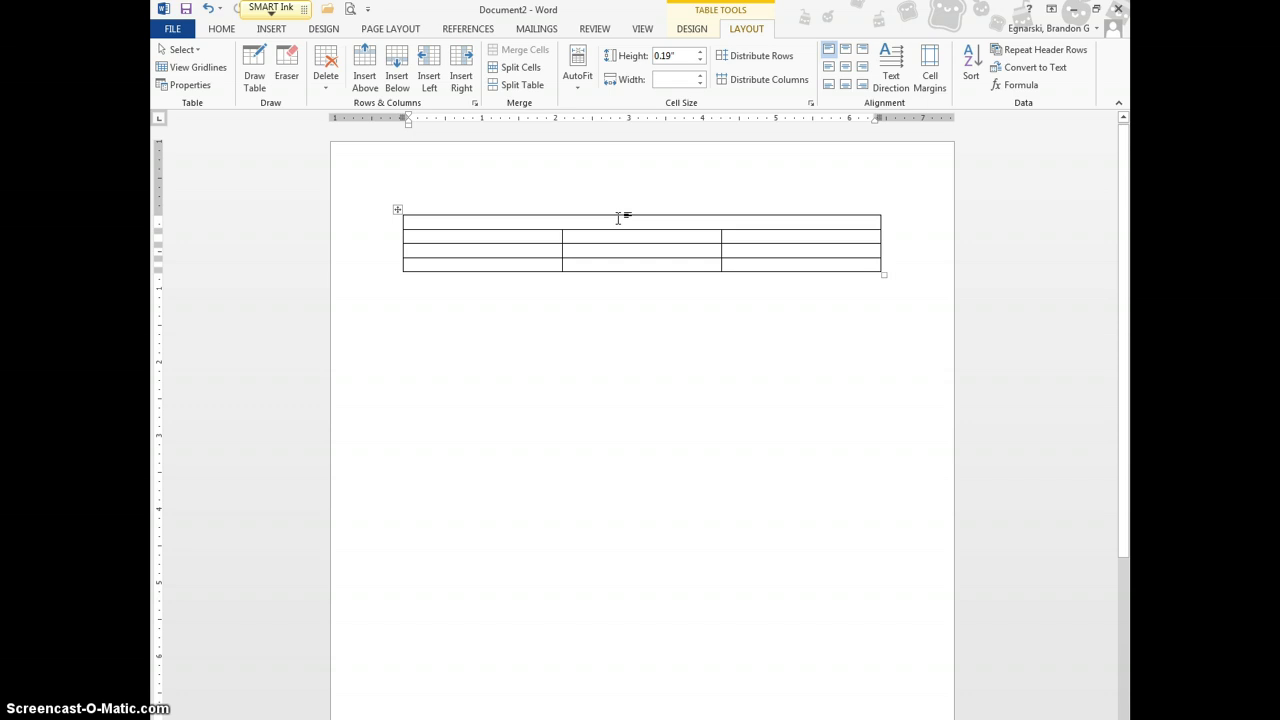
Type the title 'Whitewater Warhawk's Roster' into the merged top cell
type("Whitewa")
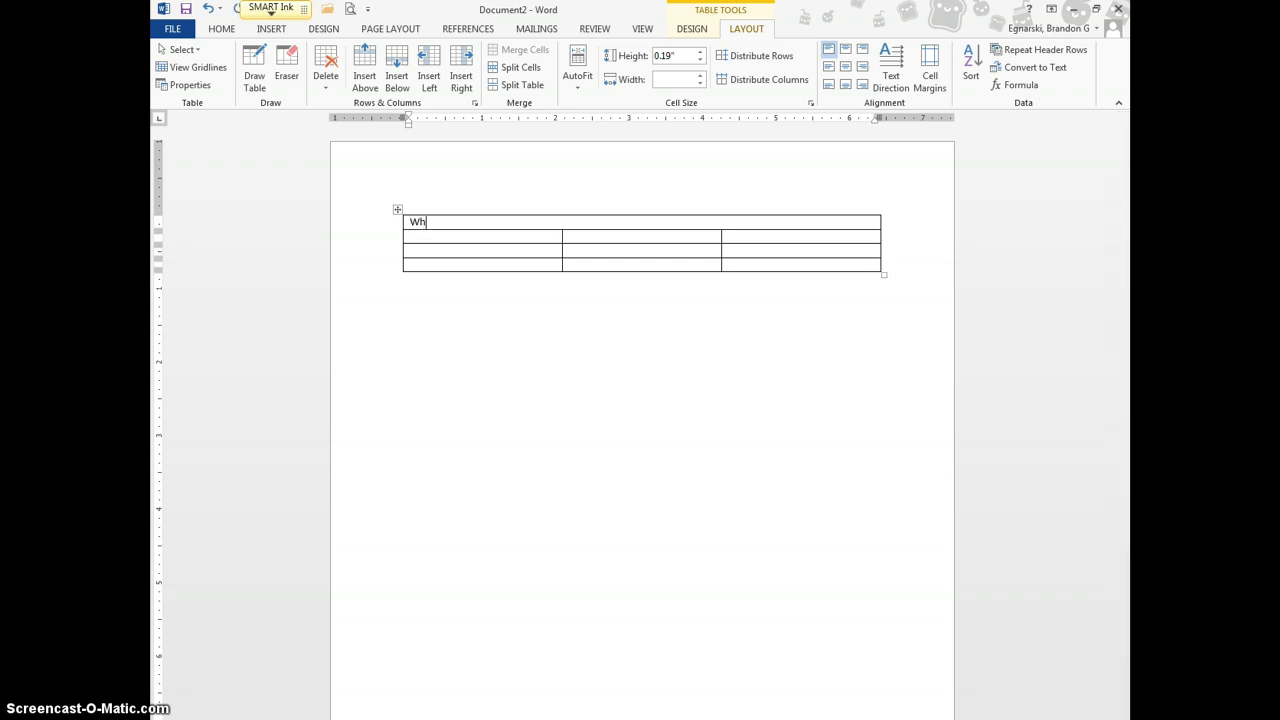
key("BackSpace")
type("ater Wahak")
key("BackSpace")
key("BackSpace")
key("BackSpace")
type("rwa")
key("BackSpace")
key("BackSpace")
type("hawks")
key("BackSpace")
type("'s")
type(" Roster")
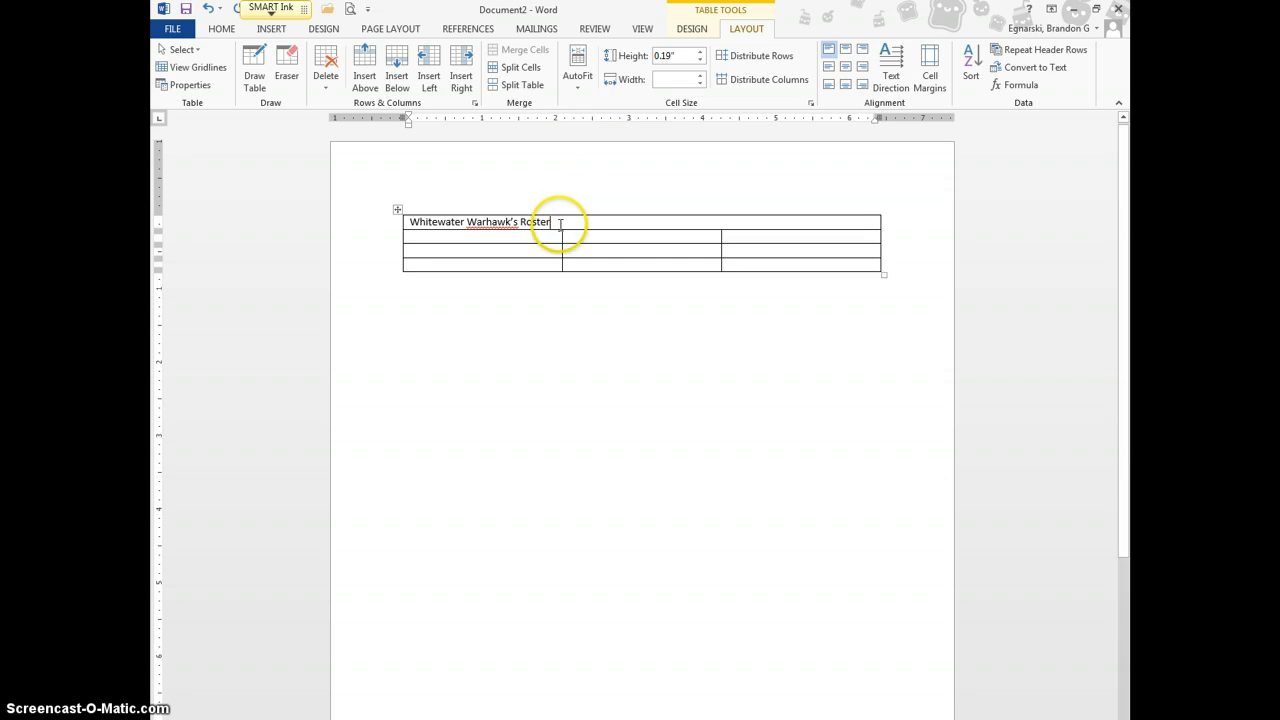
Center the title text within the merged cell
left_click_drag(551, 222, 390, 220)
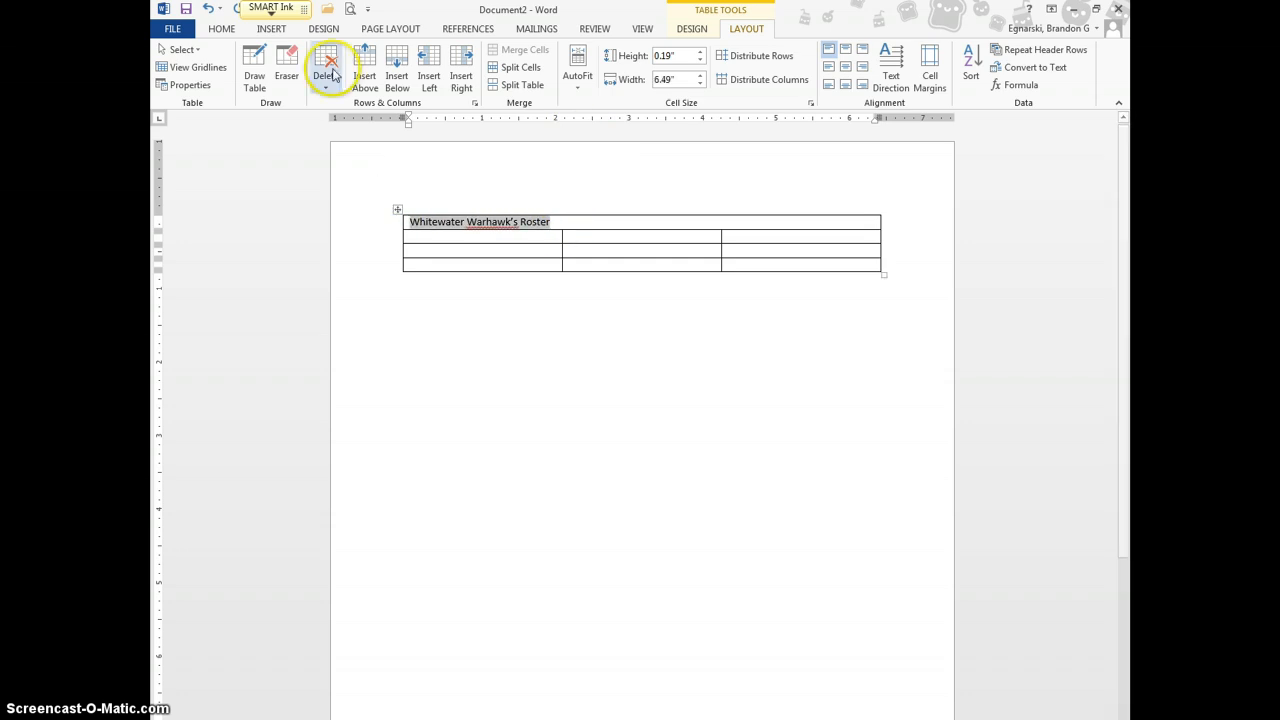
left_click(221, 29)
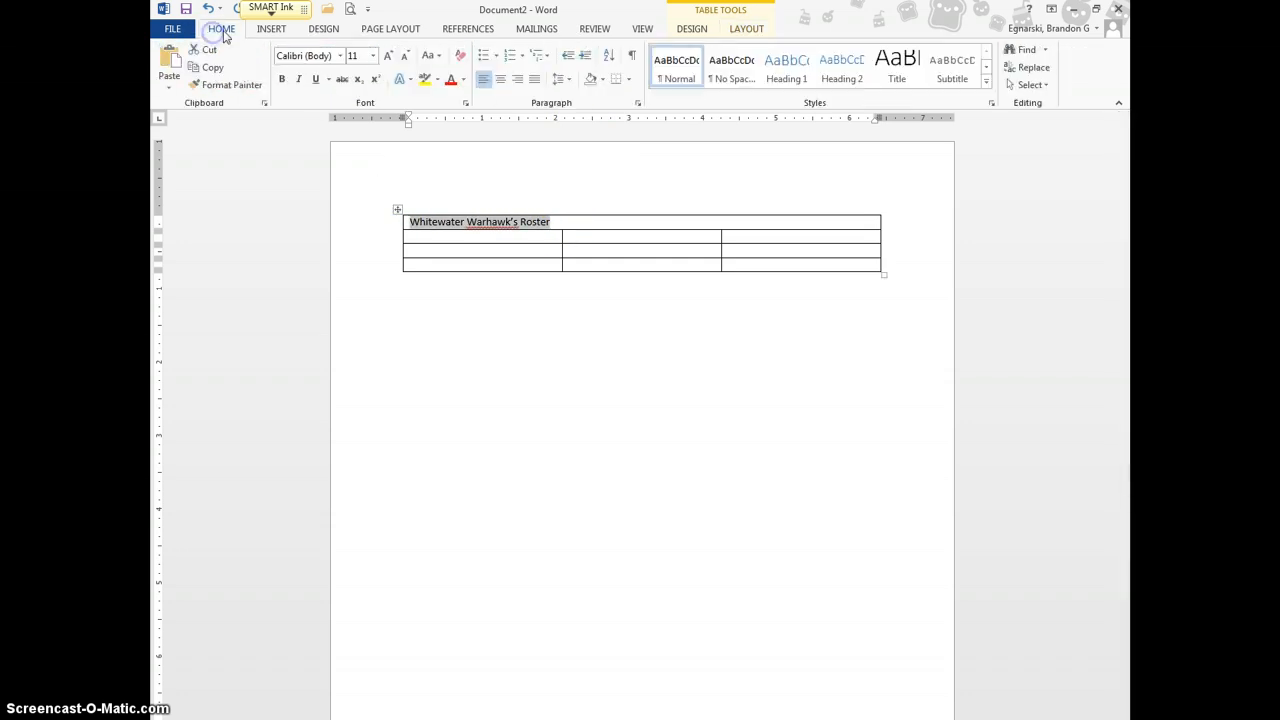
left_click(500, 79)
left_click(682, 221)
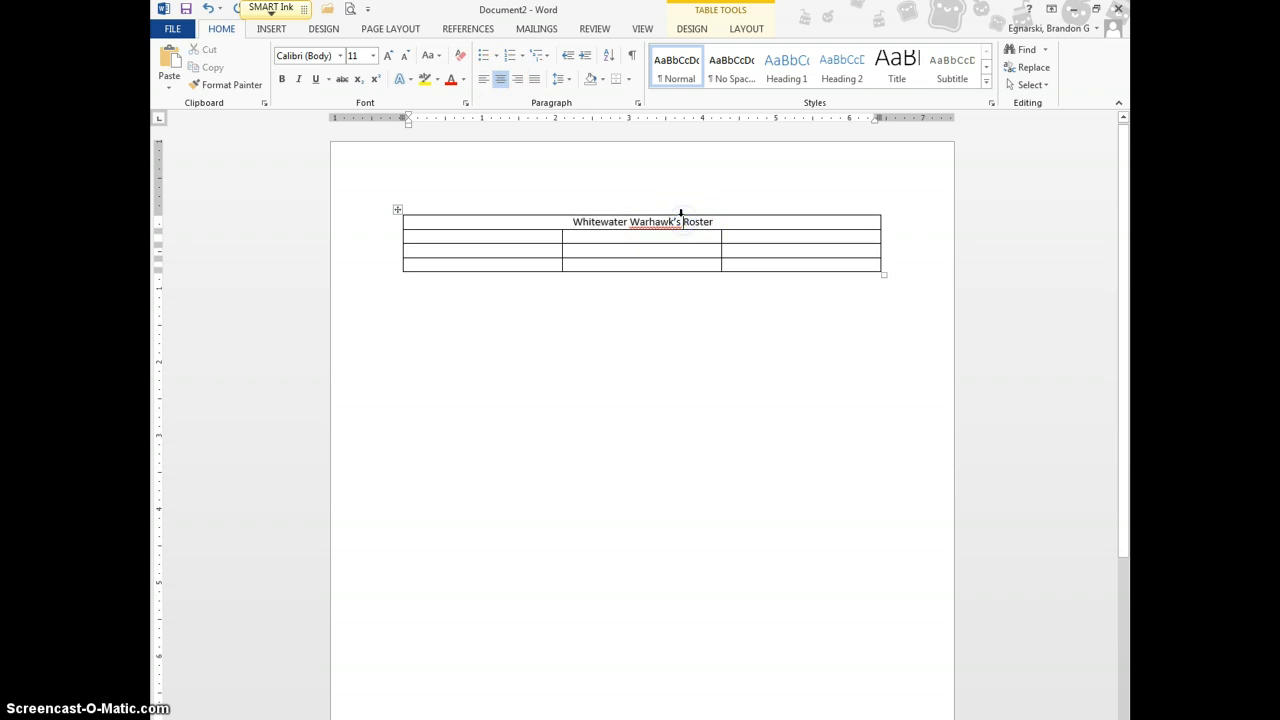
right_click(660, 222)
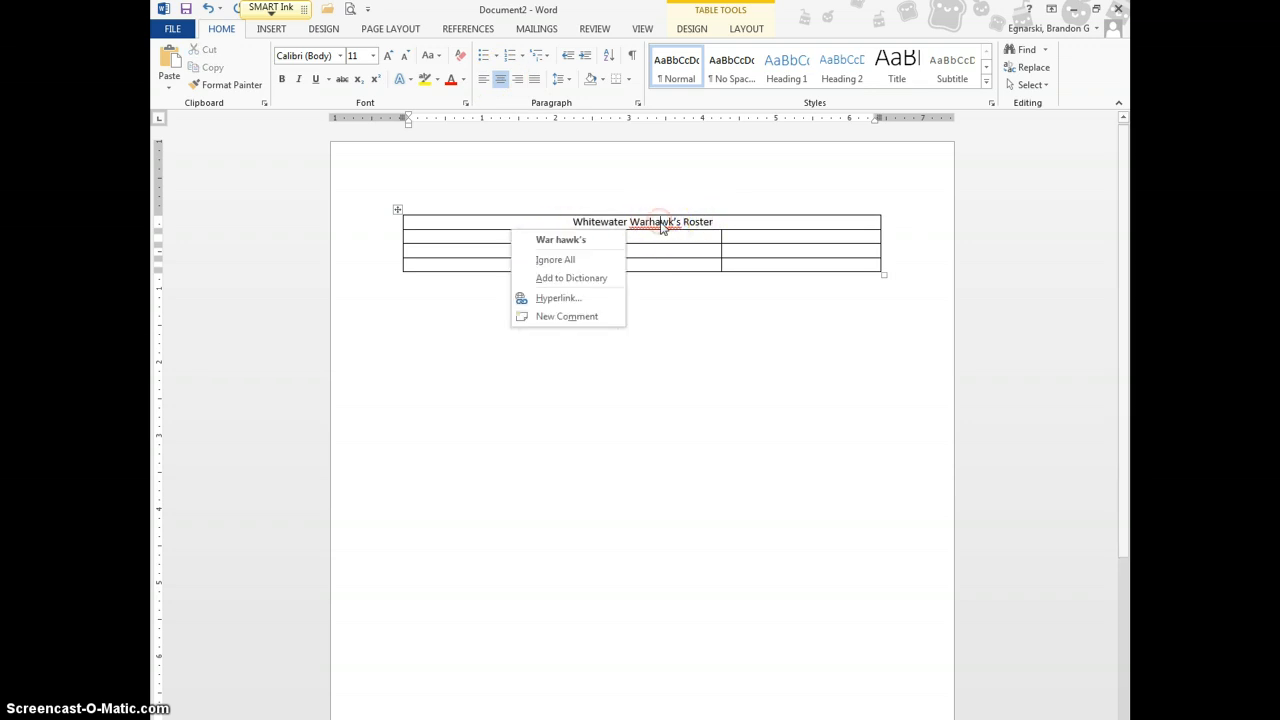
left_click(661, 224)
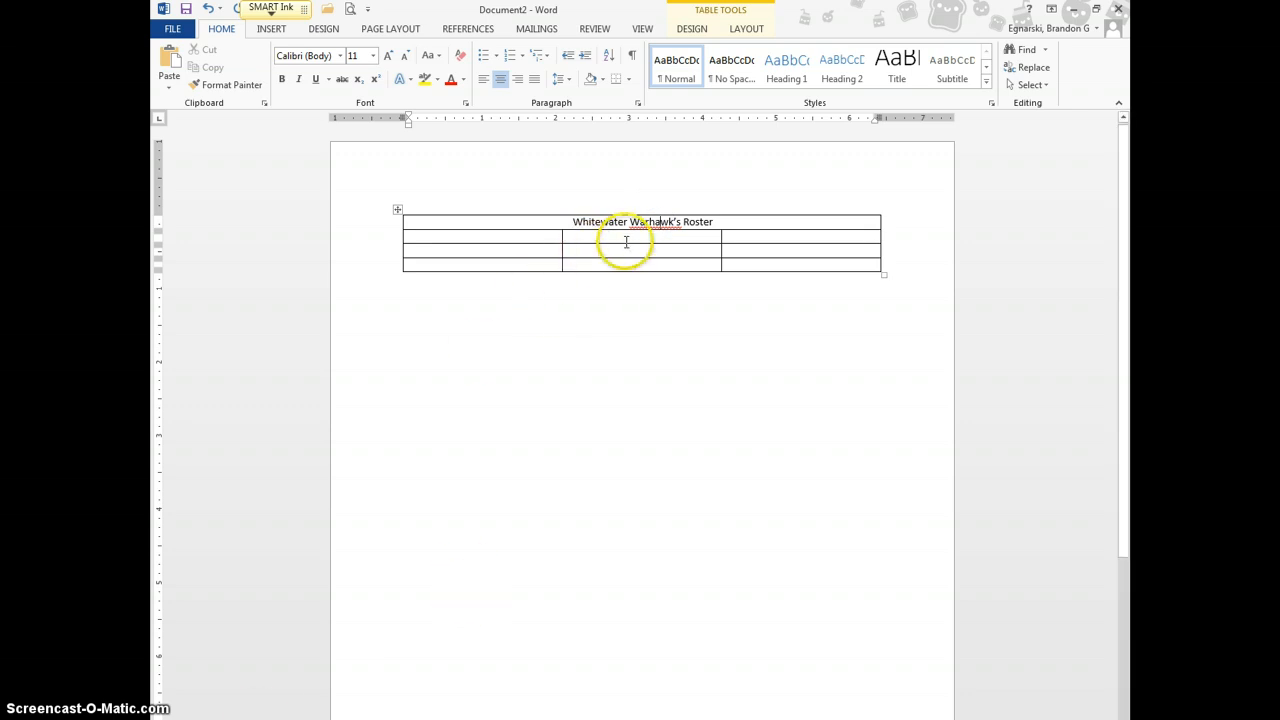
Enter the headings Name, Position and Number across the second row
left_click(464, 235)
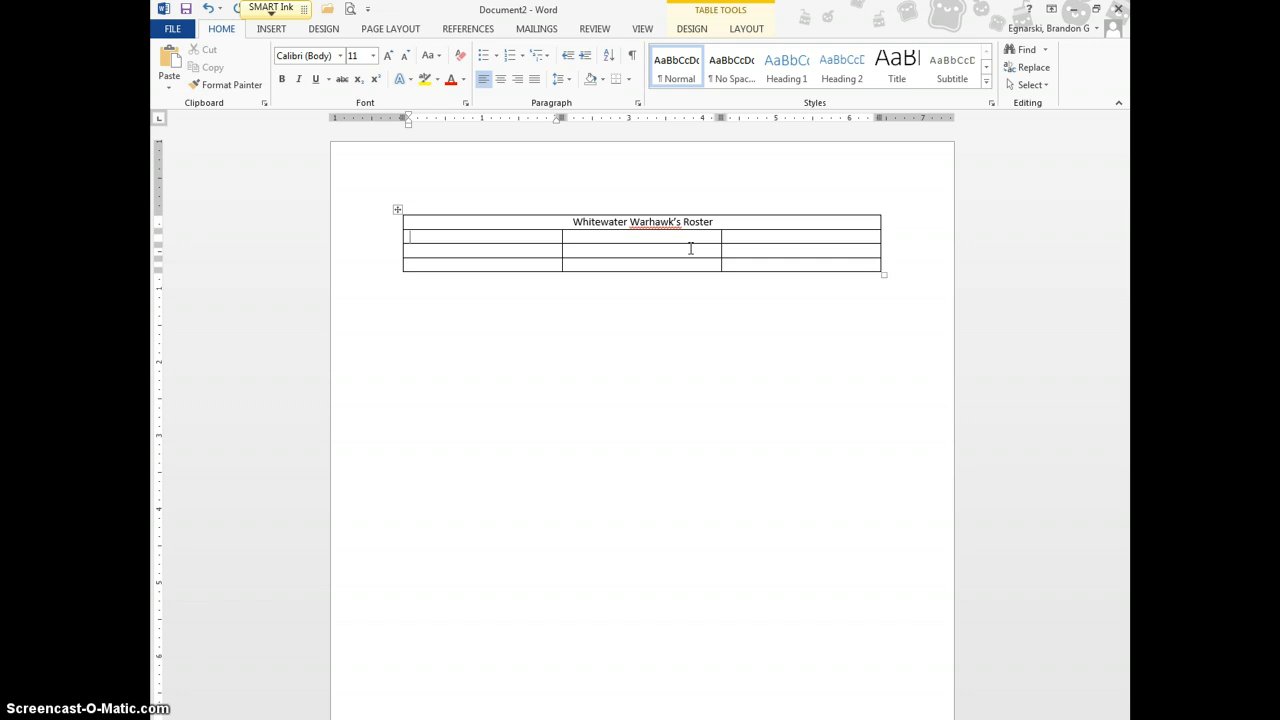
type("Name")
key("Tab")
type("Position")
key("Tab")
type("Number")
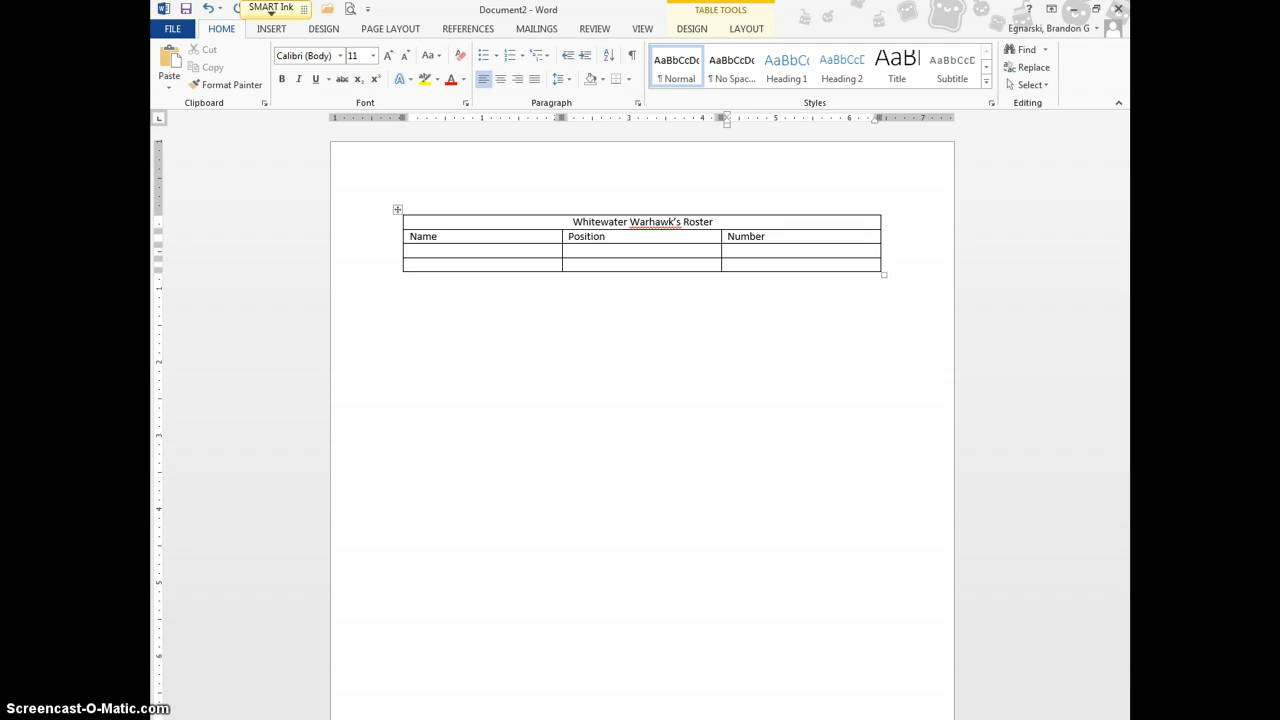
left_click(490, 254)
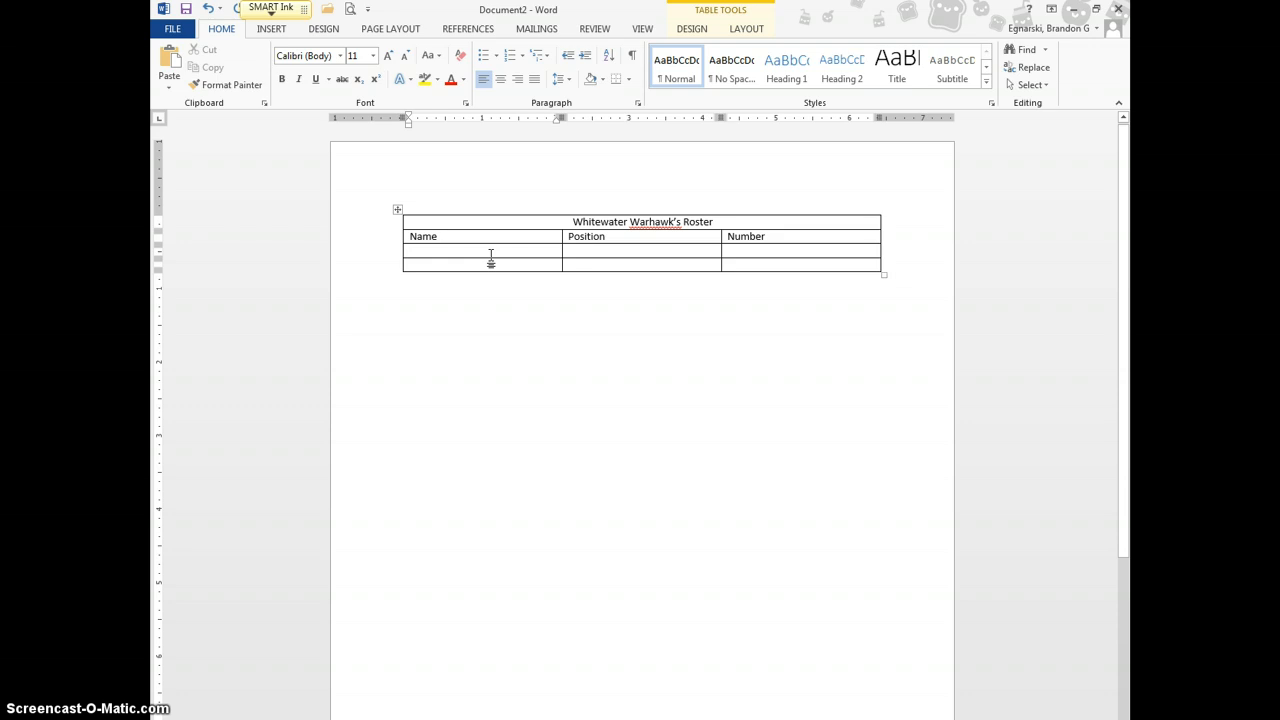
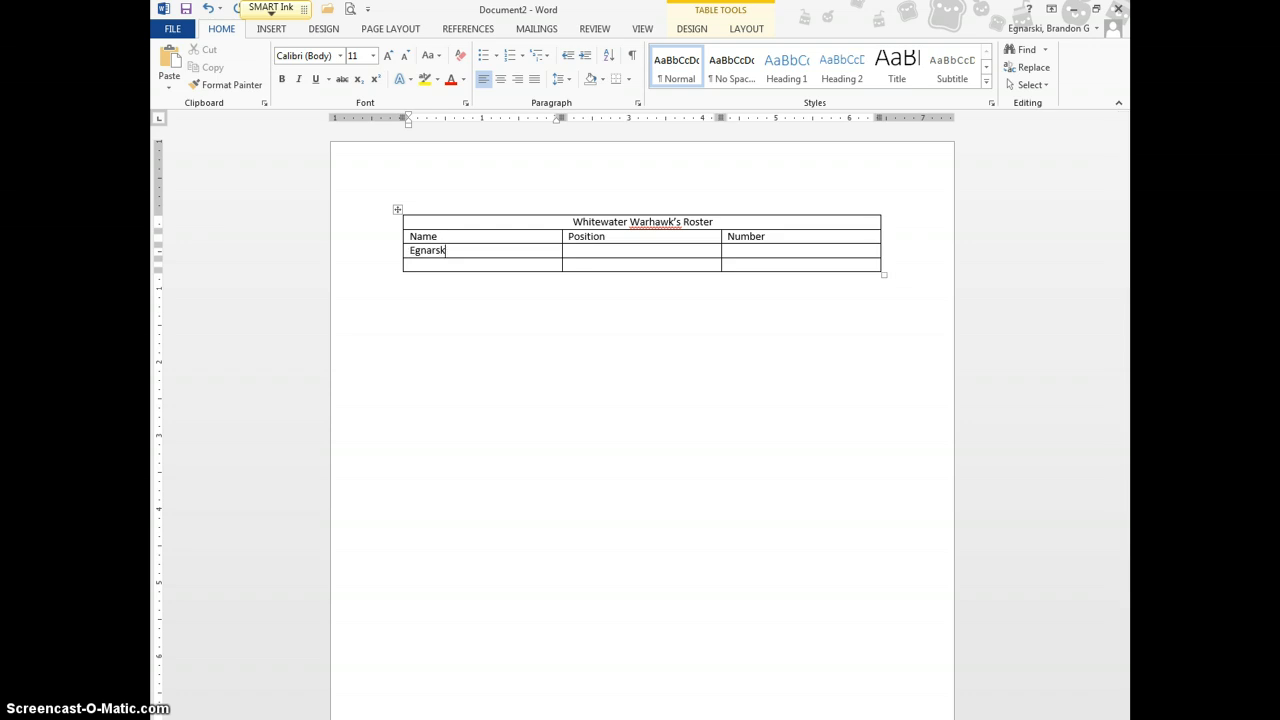
key("Tab")
type("C")
key("Tab")
left_click(572, 235)
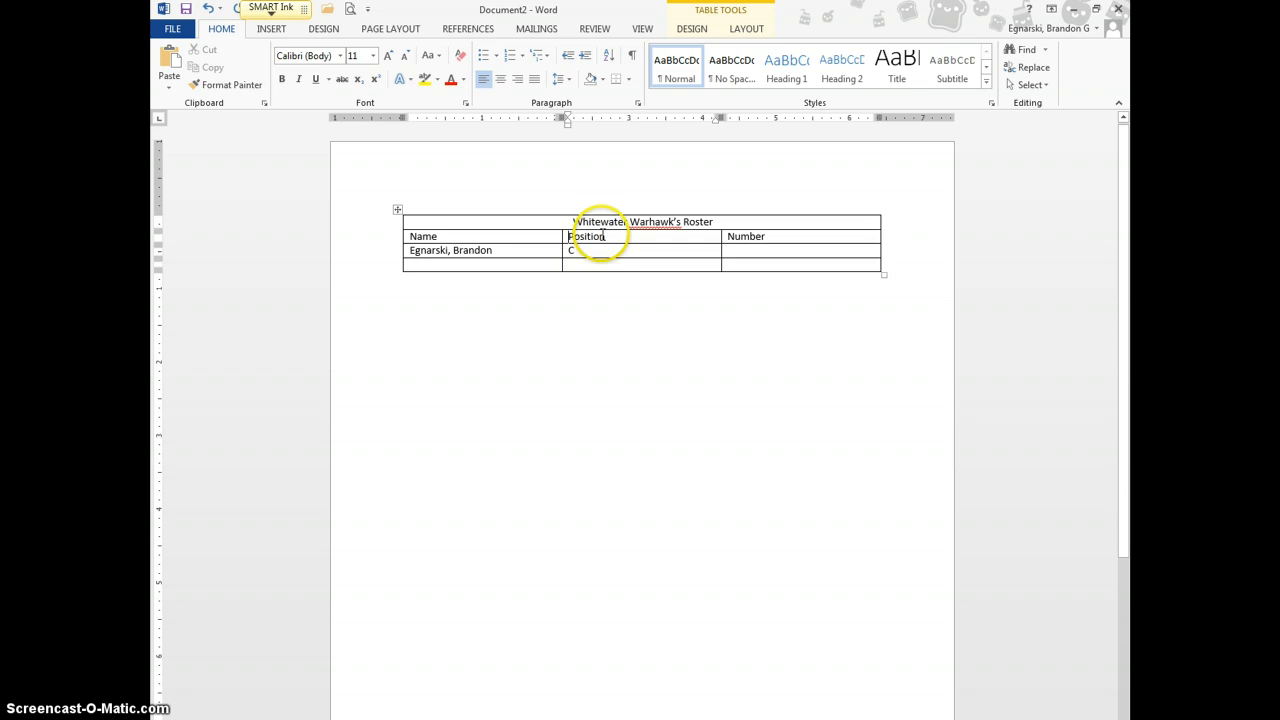
type("Primary")
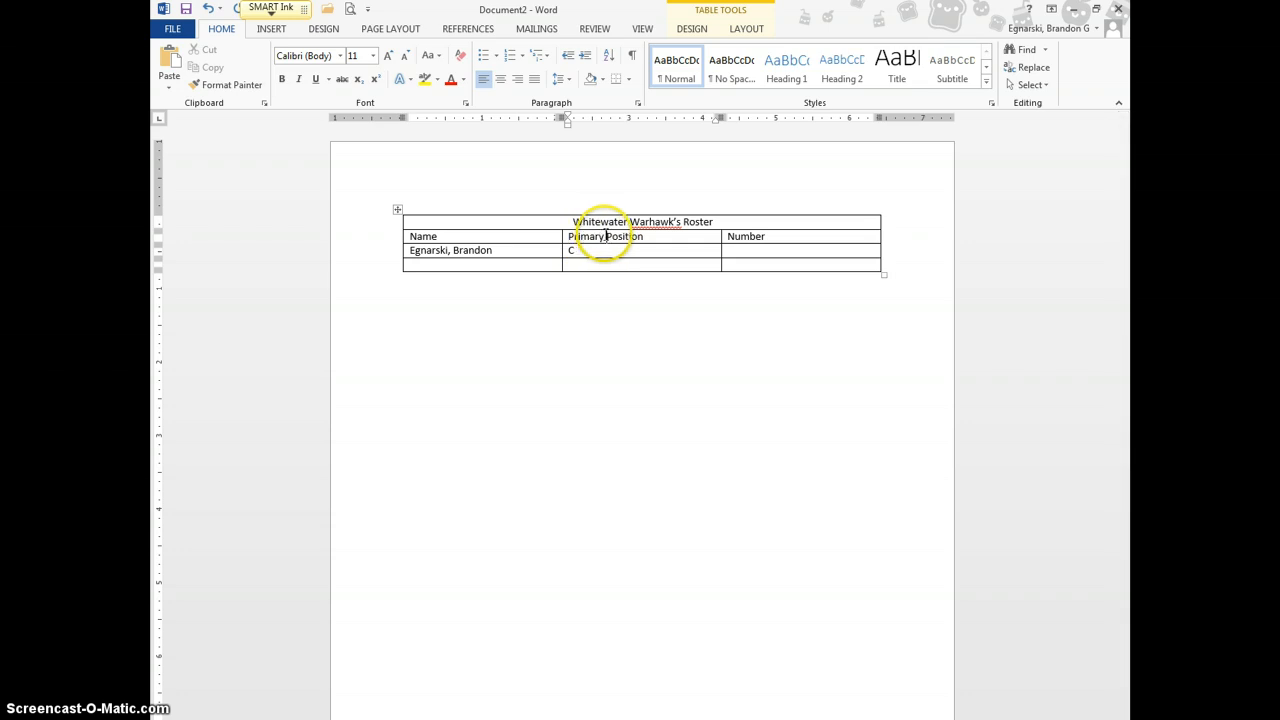
left_click(777, 235)
left_click(762, 250)
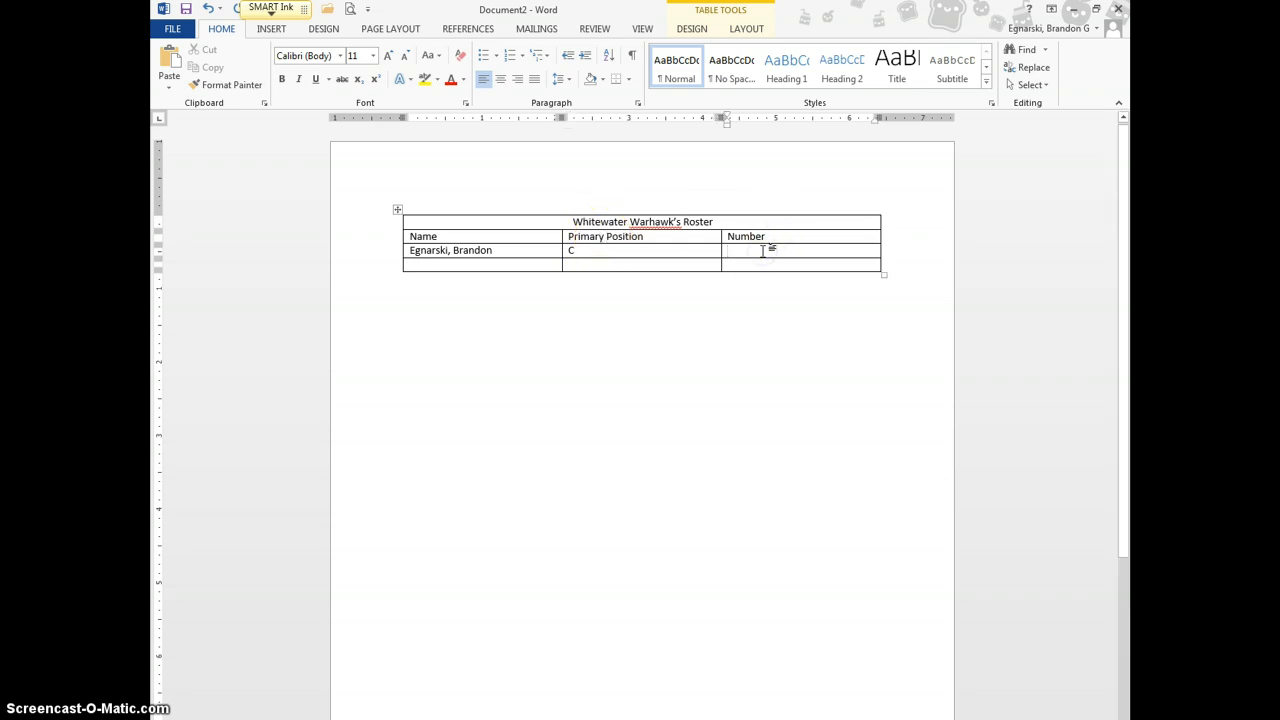
type("7")
left_click(437, 265)
type("Ryan")
key("BackSpace")
key("BackSpace")
key("BackSpace")
key("BackSpace")
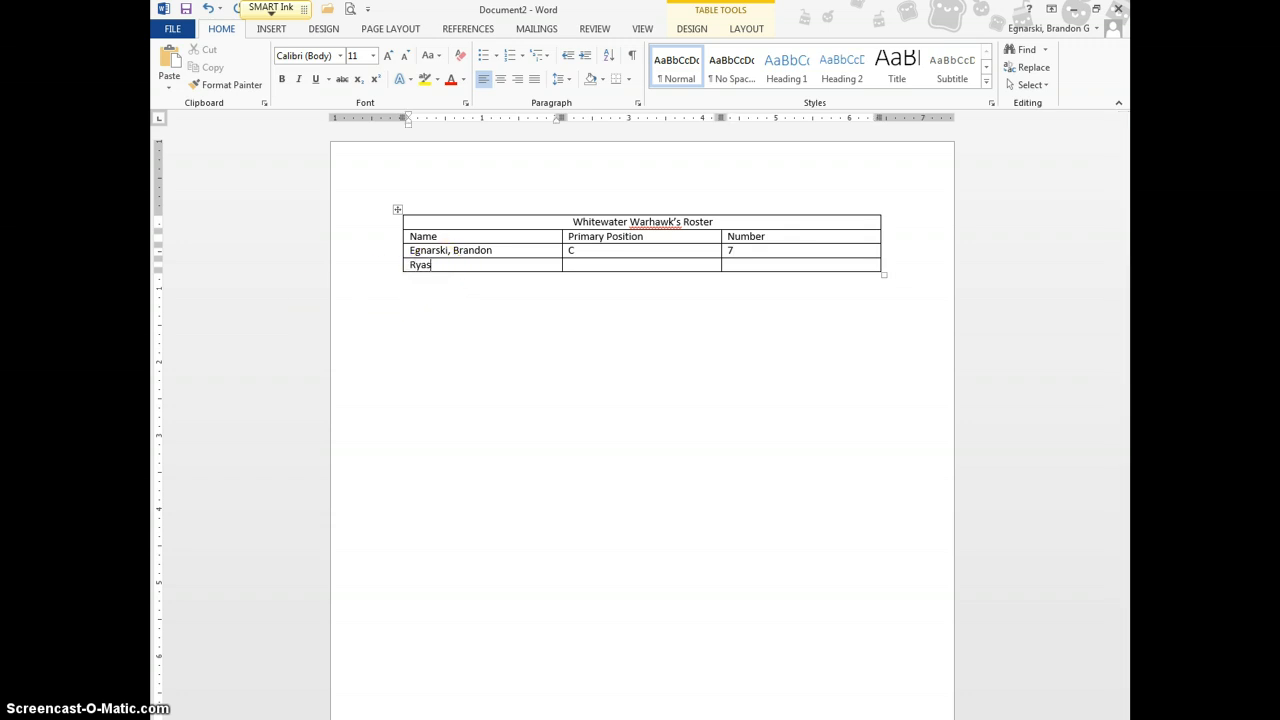
key("BackSpace")
key("Tab")
type("DH")
key("Tab")
key("Return")
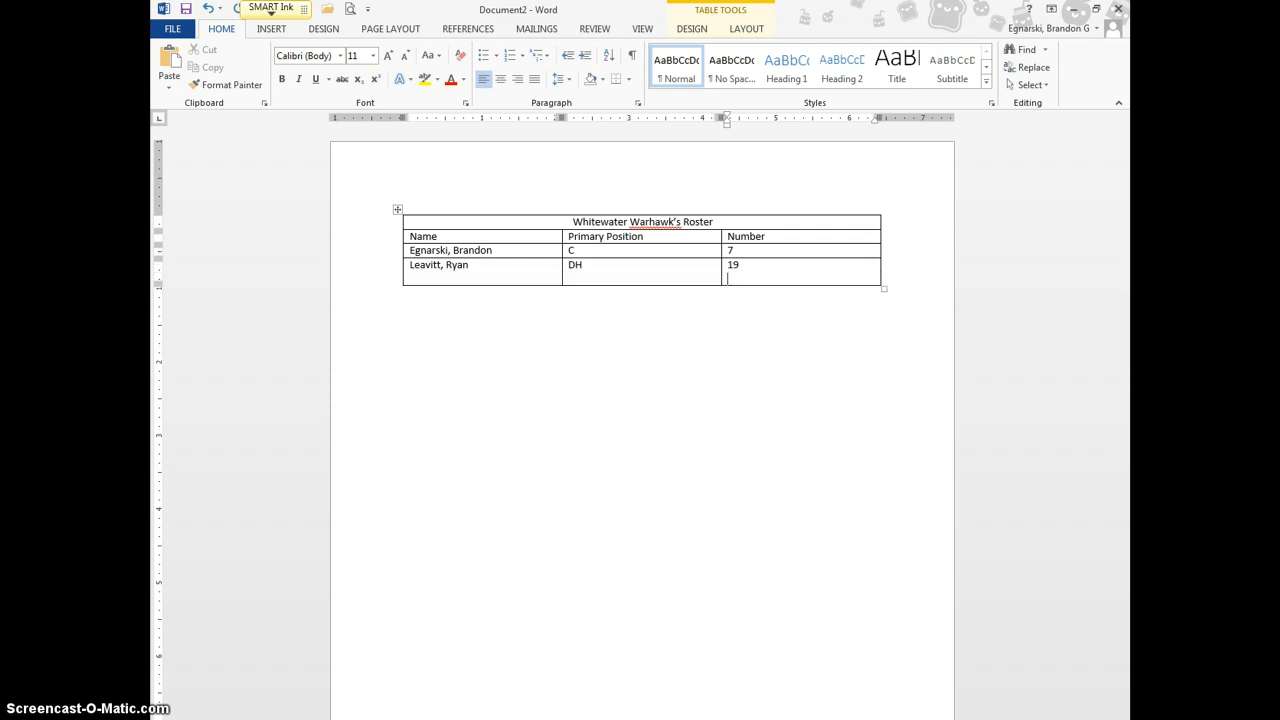
key("BackSpace")
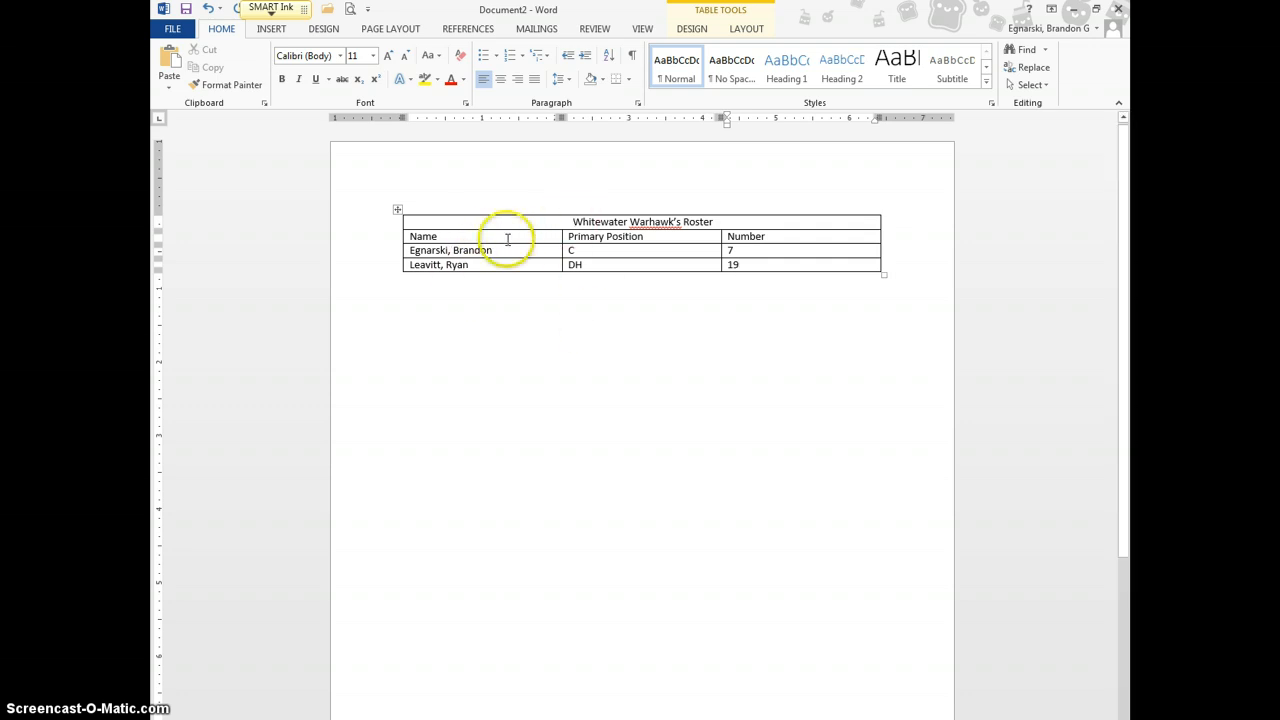
Insert a row below the last player and enter the player Wessels
right_click(533, 268)
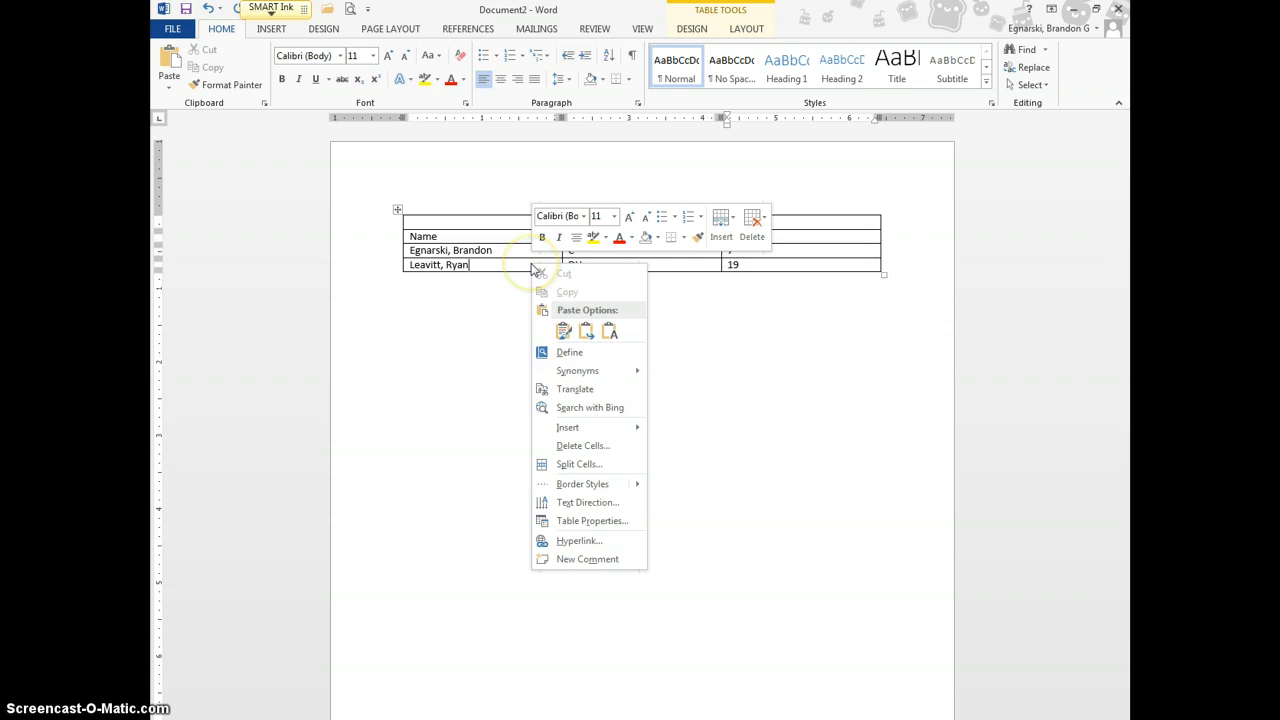
mouse_move(618, 433)
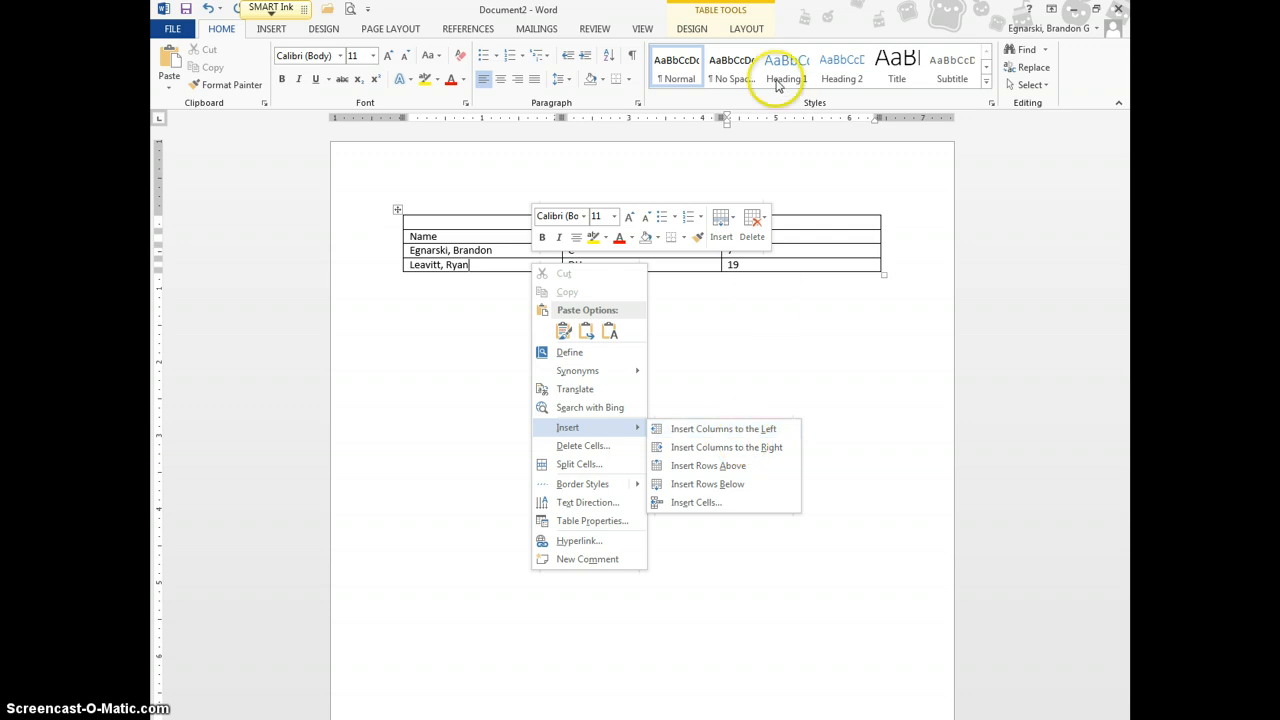
left_click(752, 30)
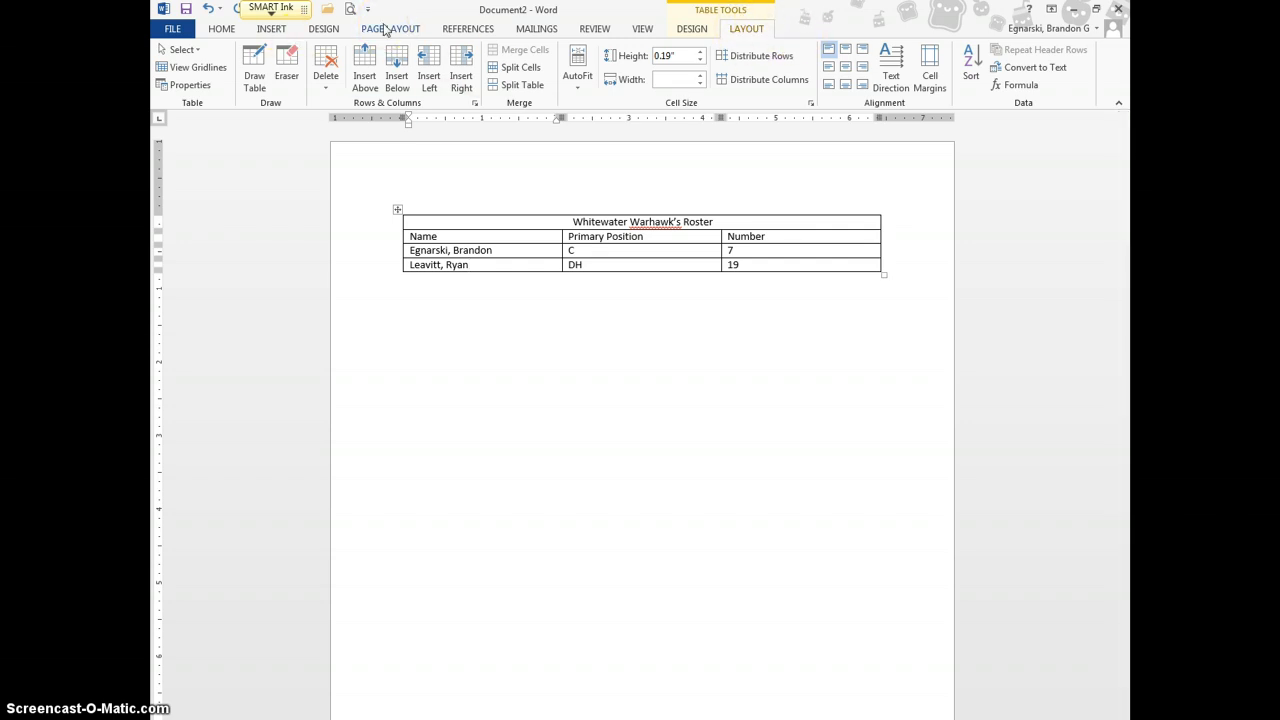
left_click(398, 68)
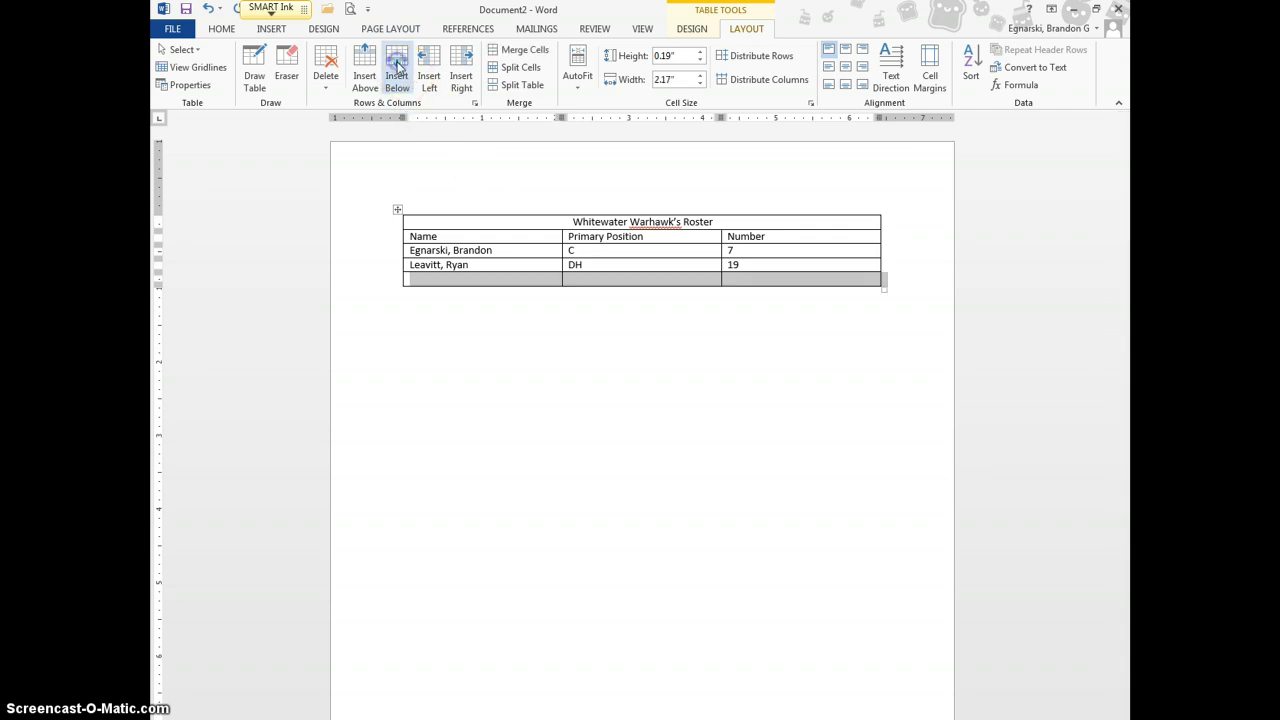
left_click(497, 282)
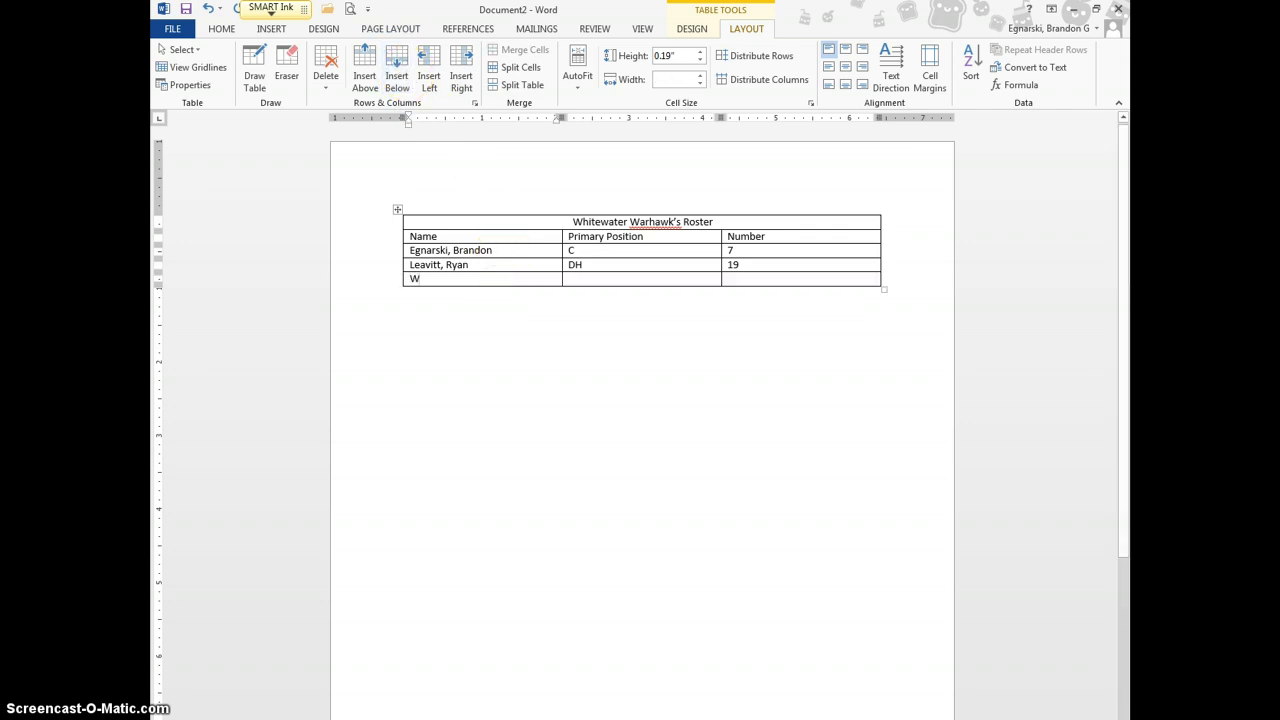
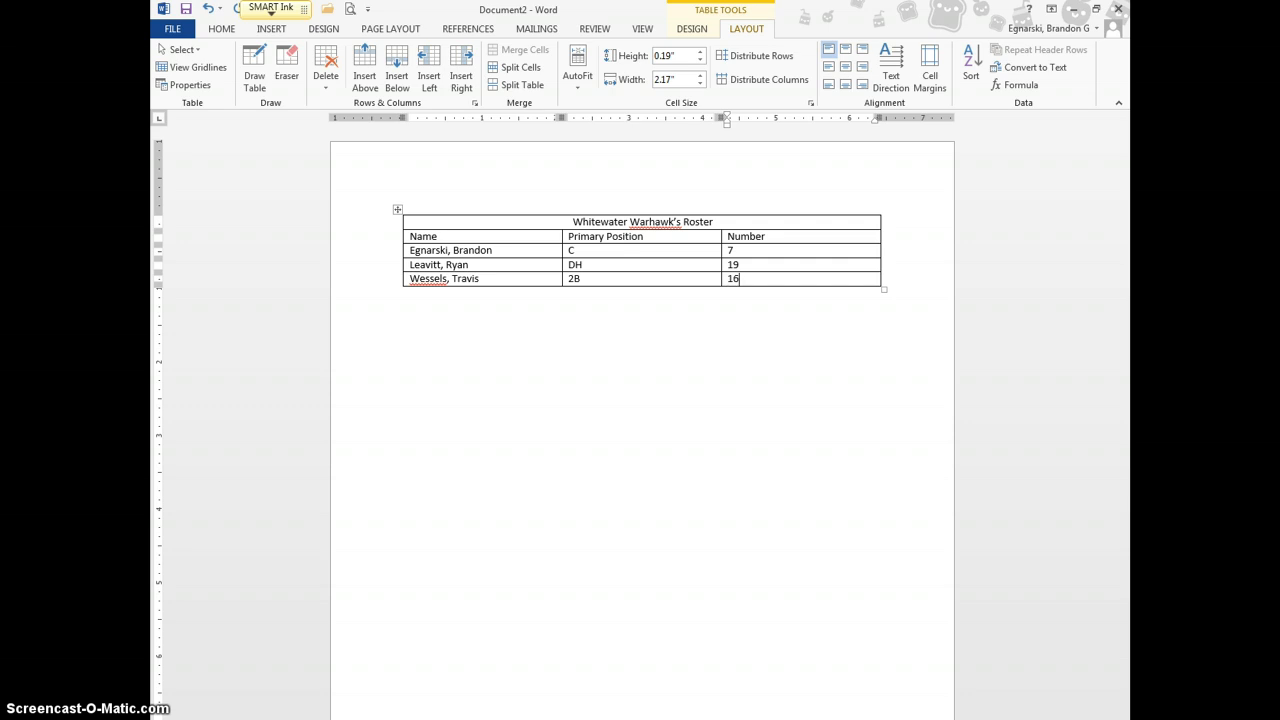
Insert another row for player Lee with position P and number 1
left_click(395, 72)
left_click(450, 302)
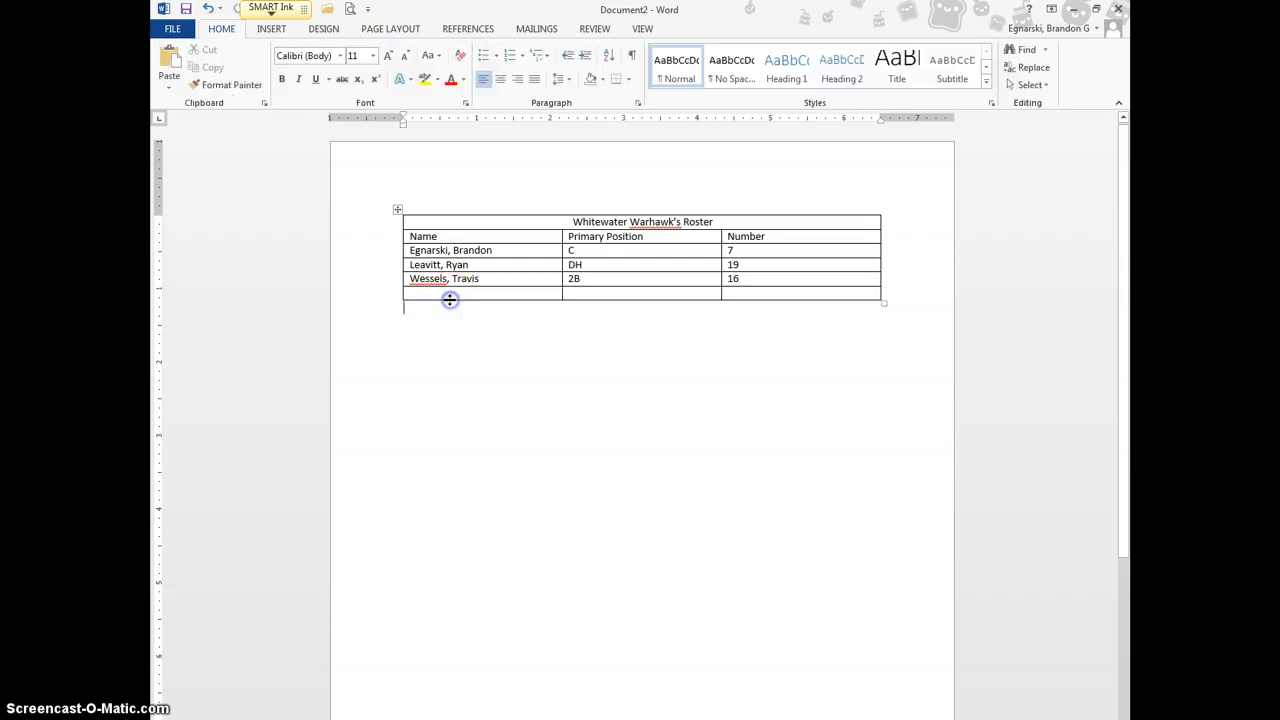
left_click(446, 293)
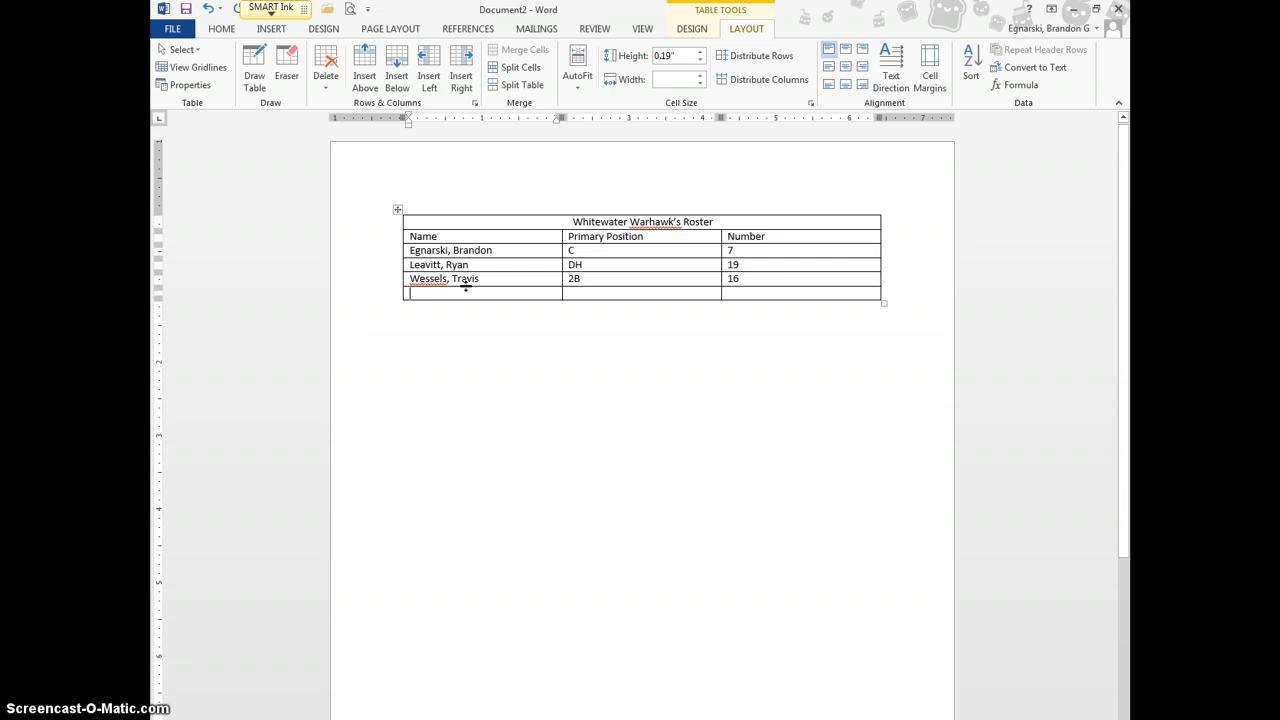
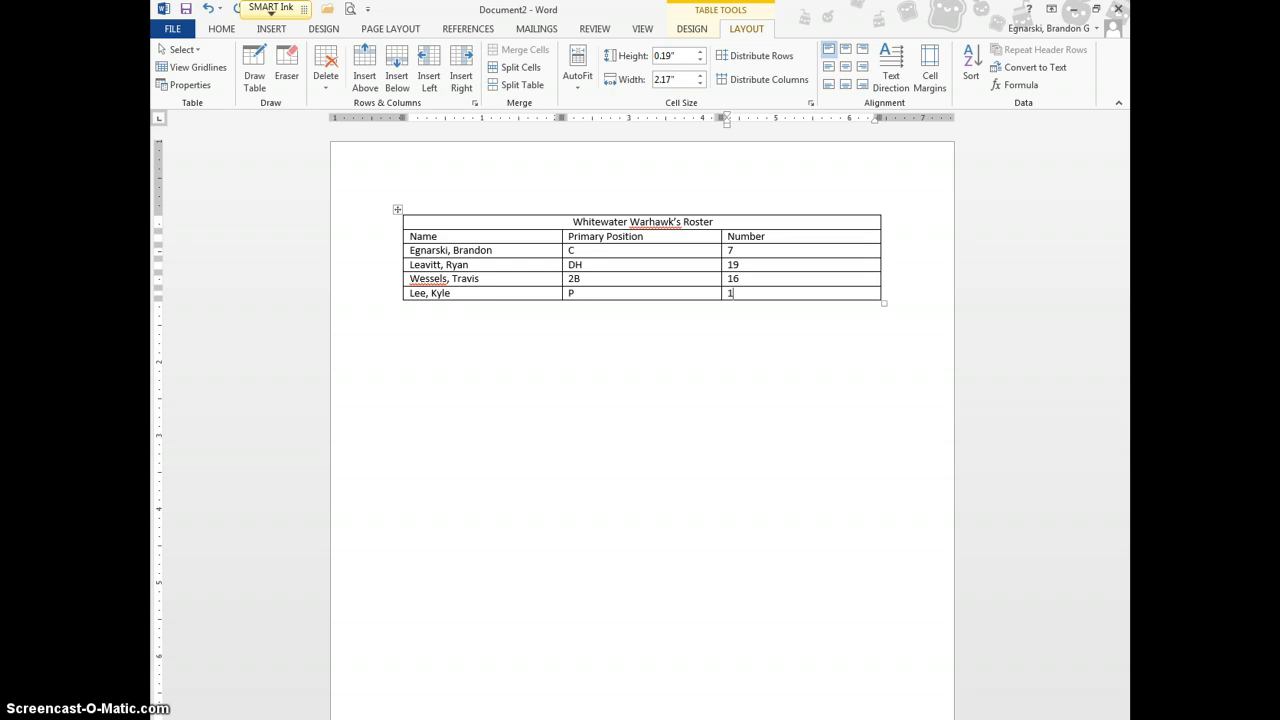
left_click(684, 330)
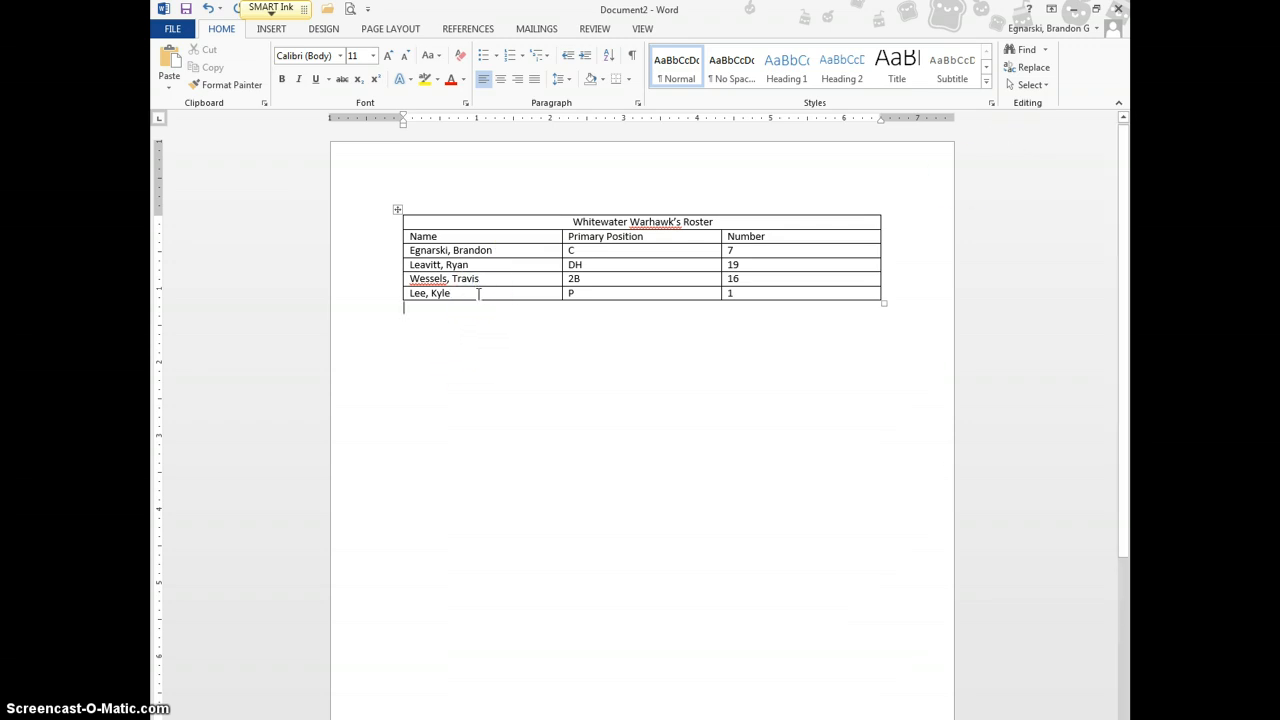
left_click(523, 263)
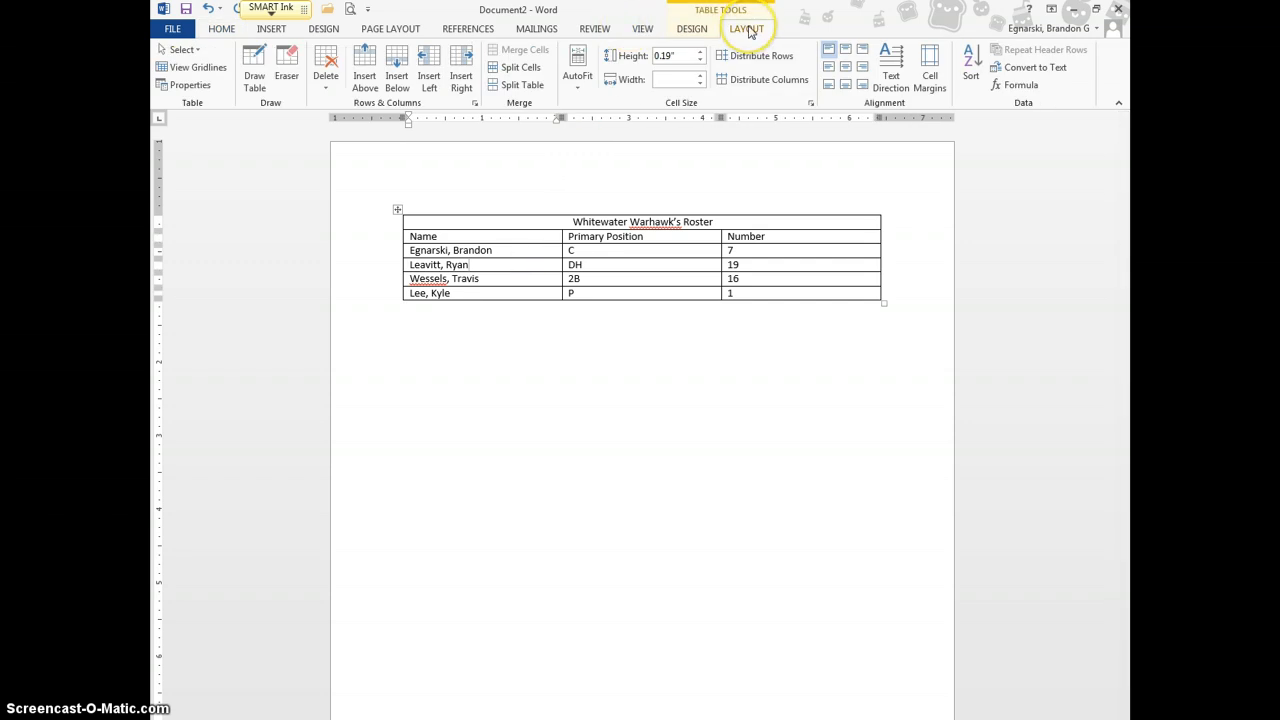
left_click(970, 66)
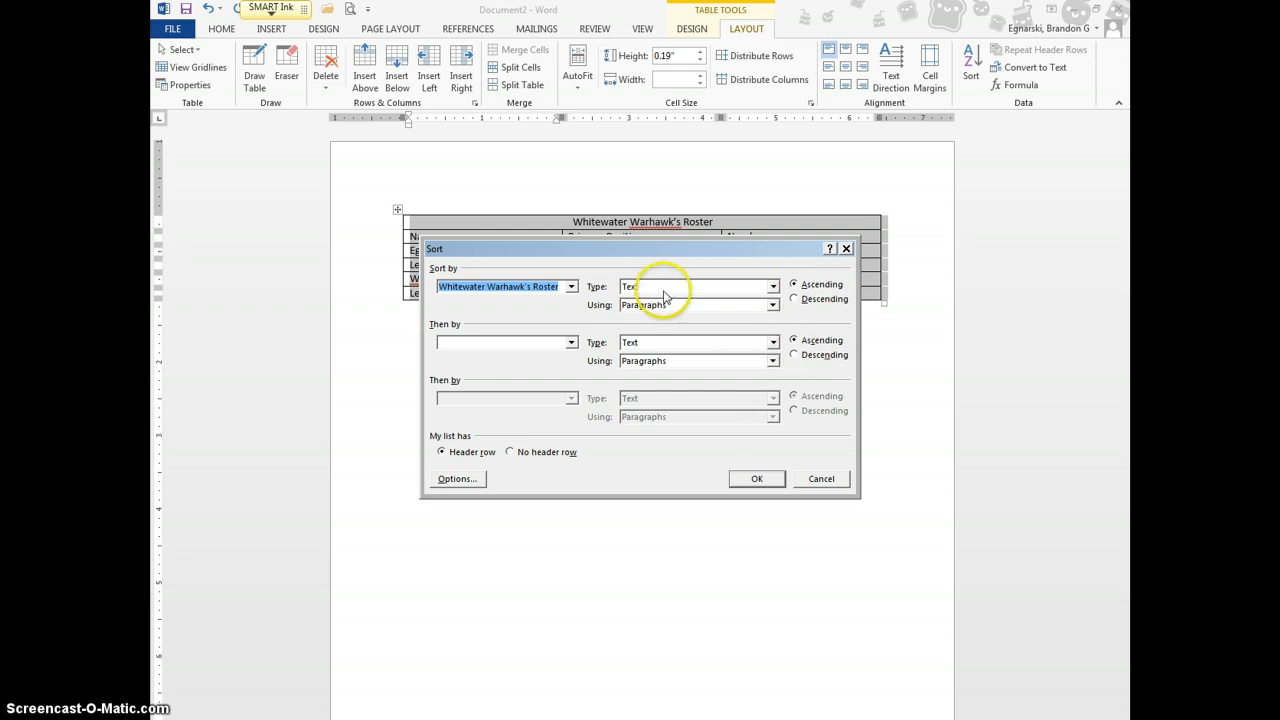
left_click(771, 286)
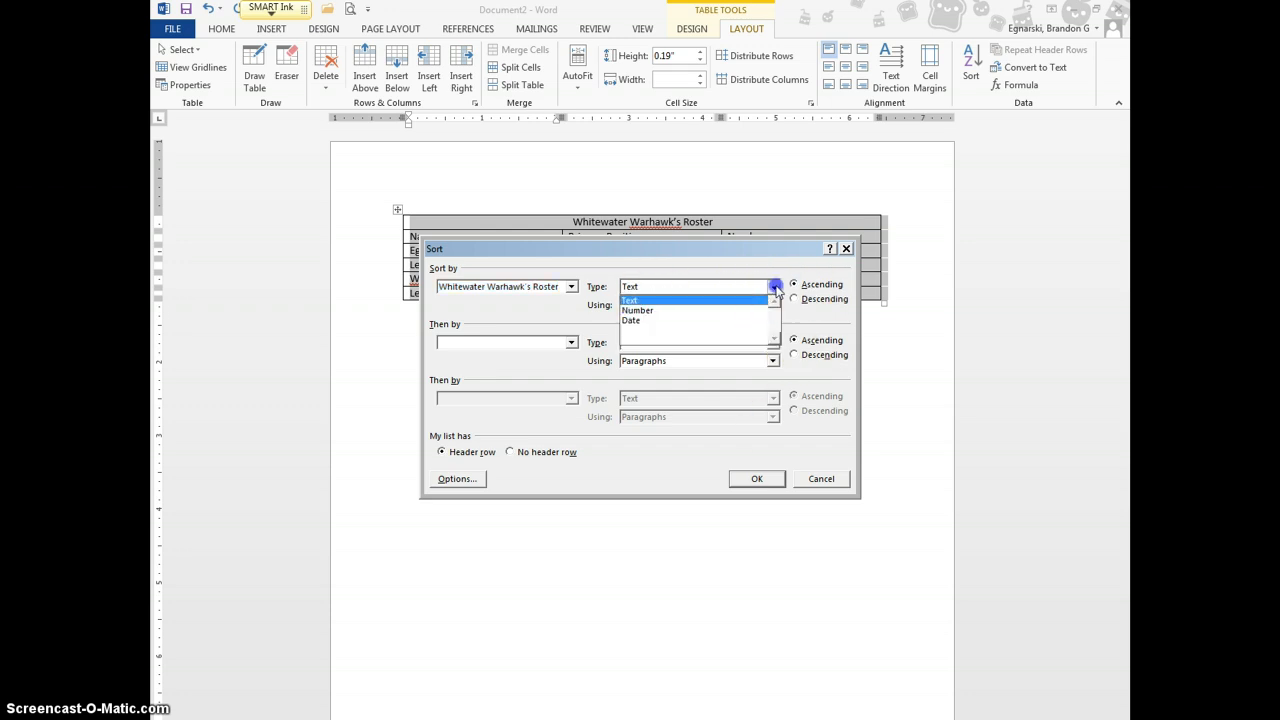
left_click(773, 287)
left_click_drag(789, 246, 800, 367)
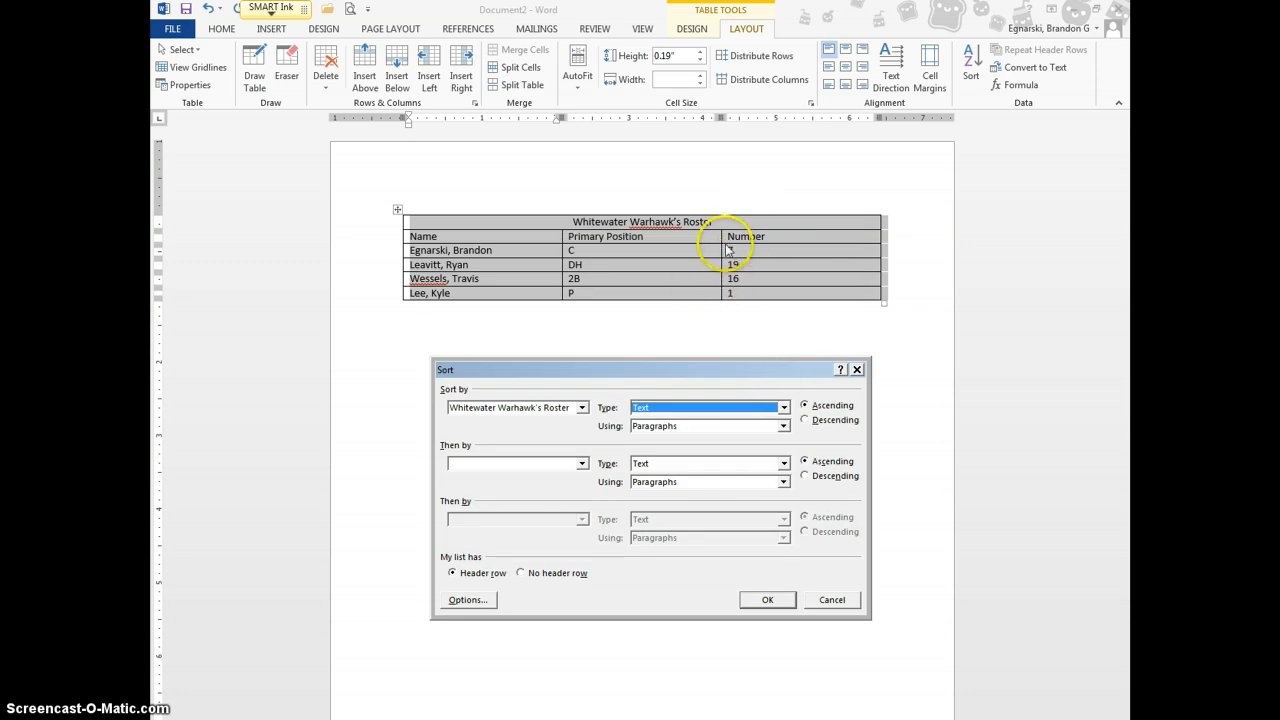
left_click(767, 599)
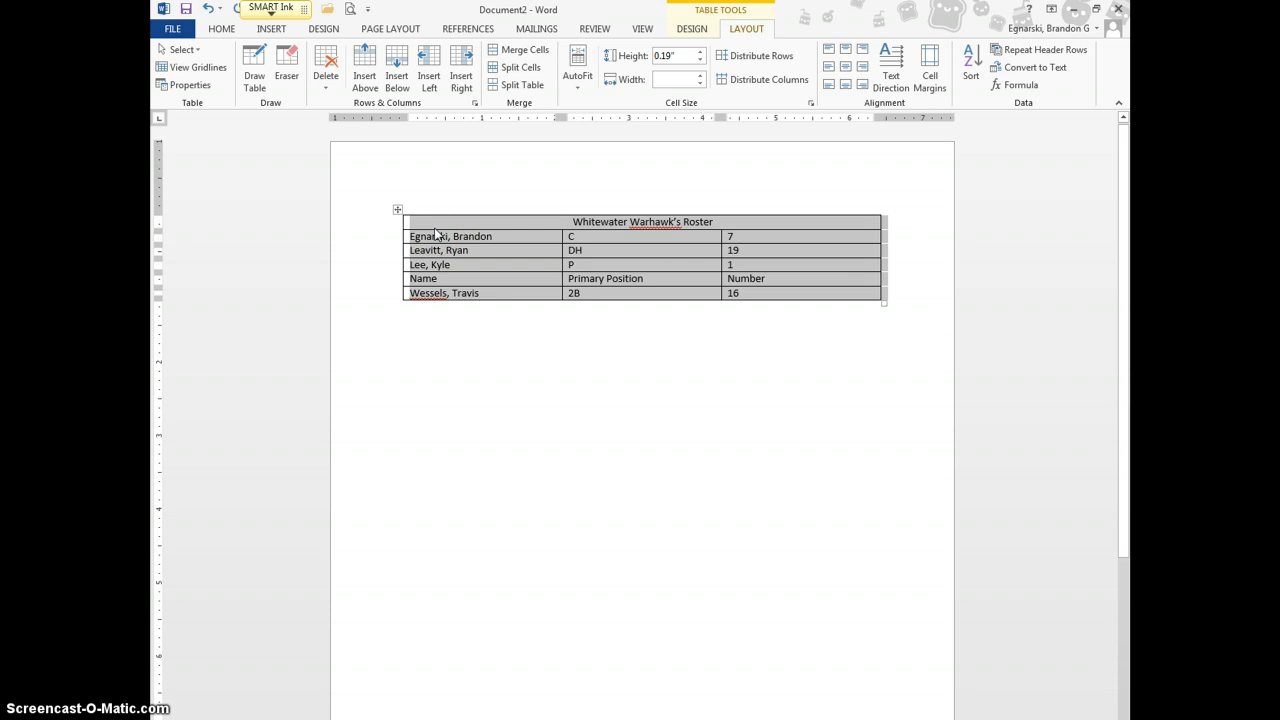
left_click(457, 273)
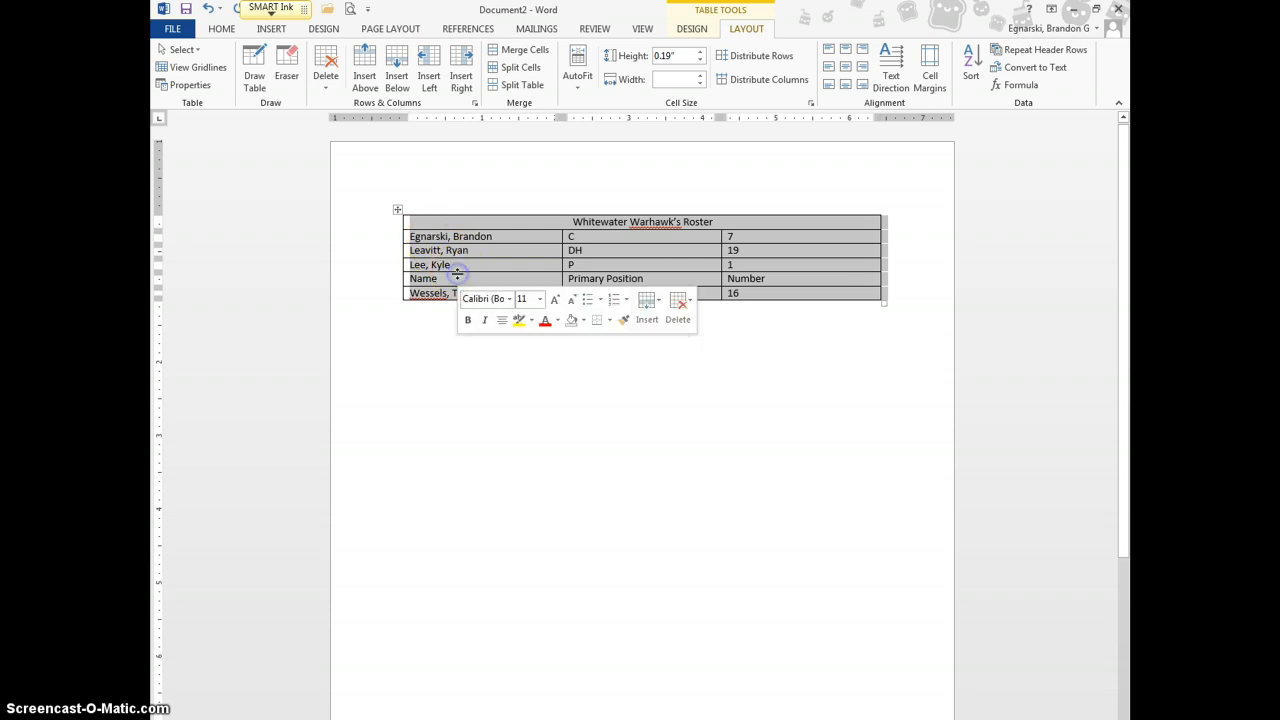
key("ctrl+z")
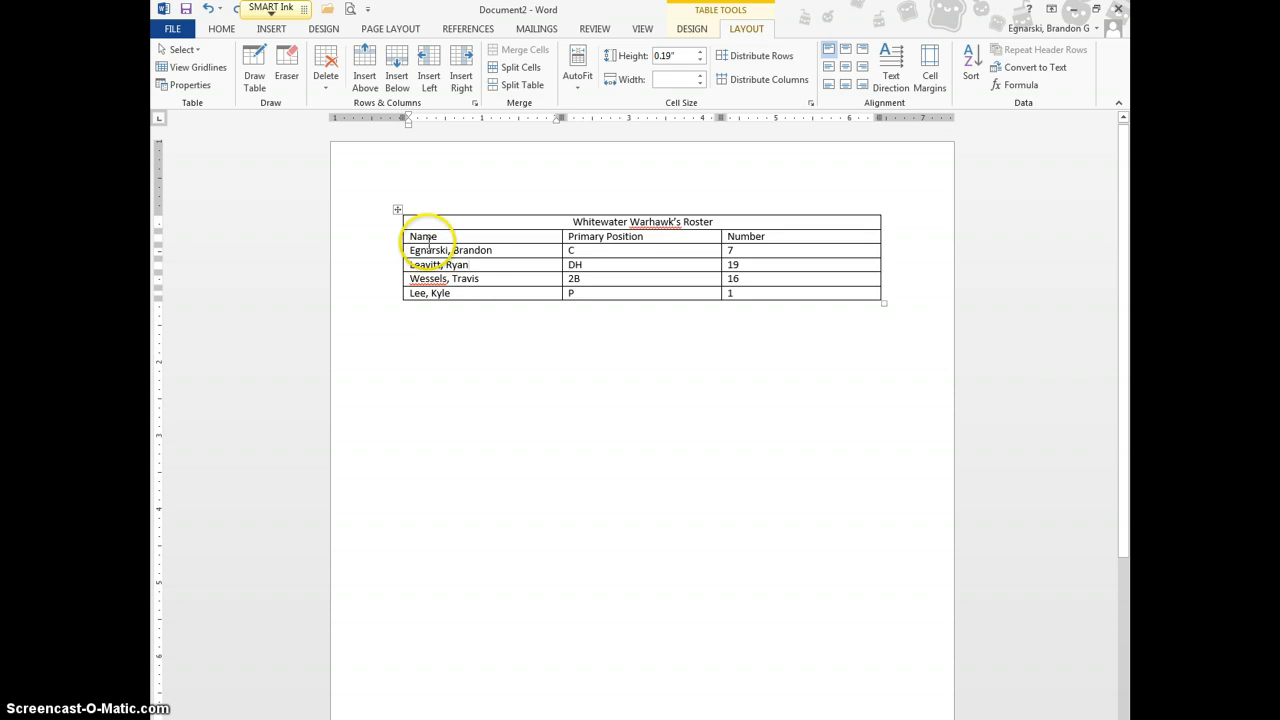
Sort the player rows by Name ascending, keeping the header row on top
left_click_drag(413, 233, 781, 292)
left_click(971, 62)
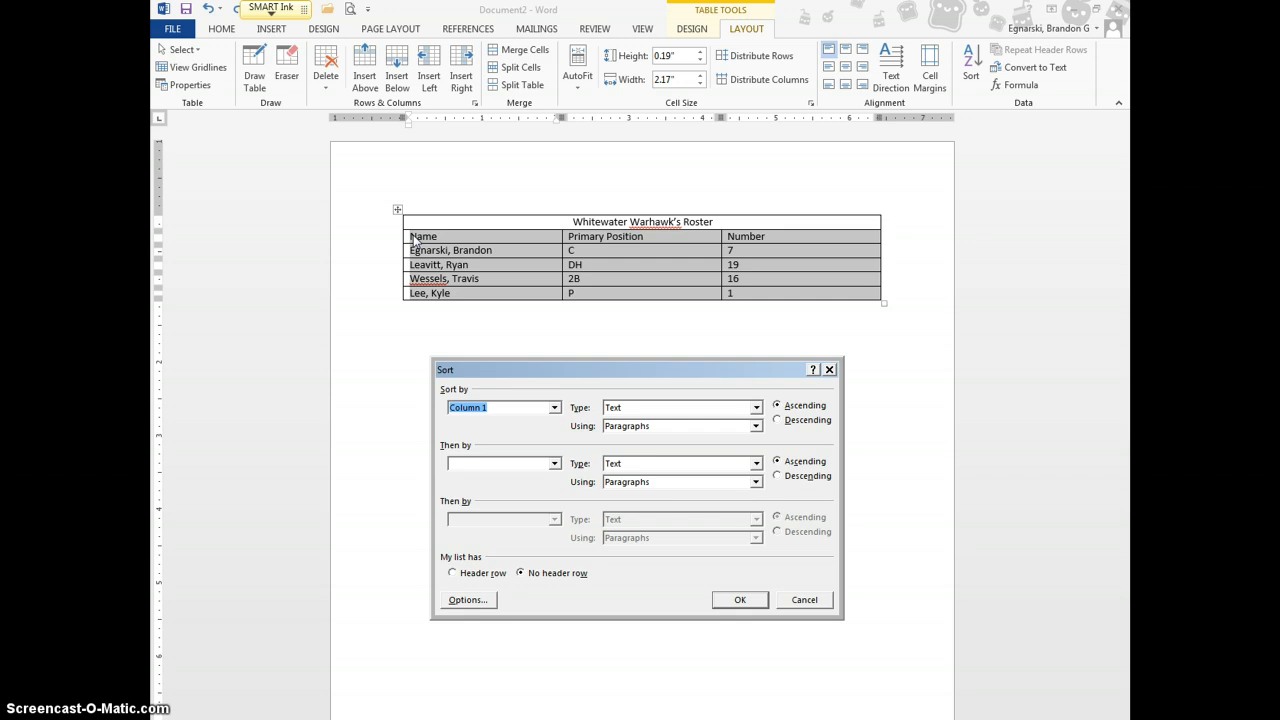
left_click(453, 574)
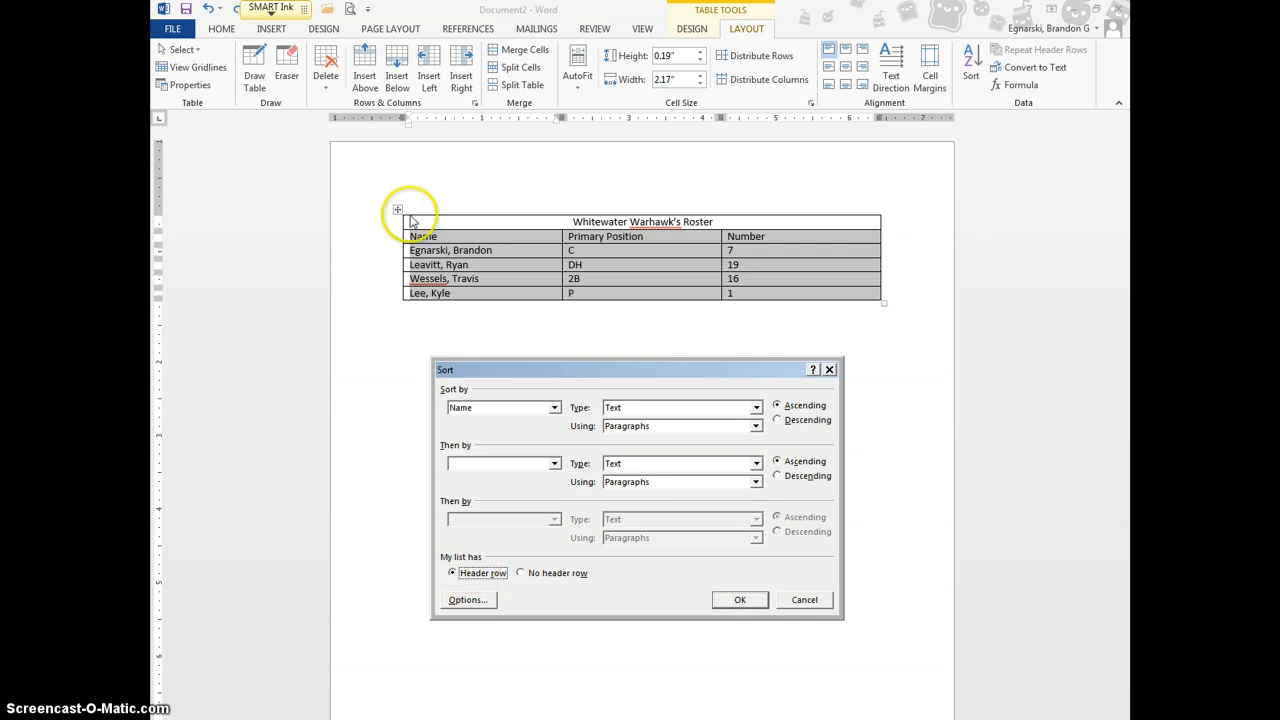
left_click(757, 609)
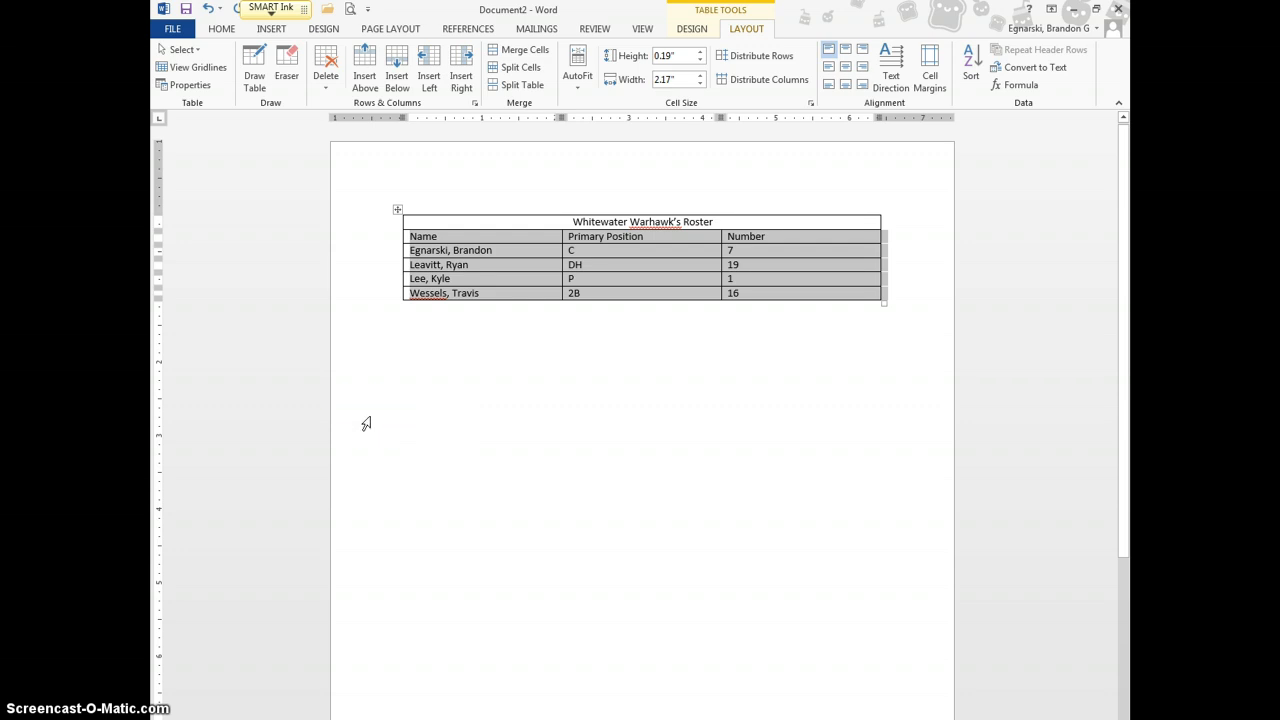
right_click(751, 288)
left_click(743, 292)
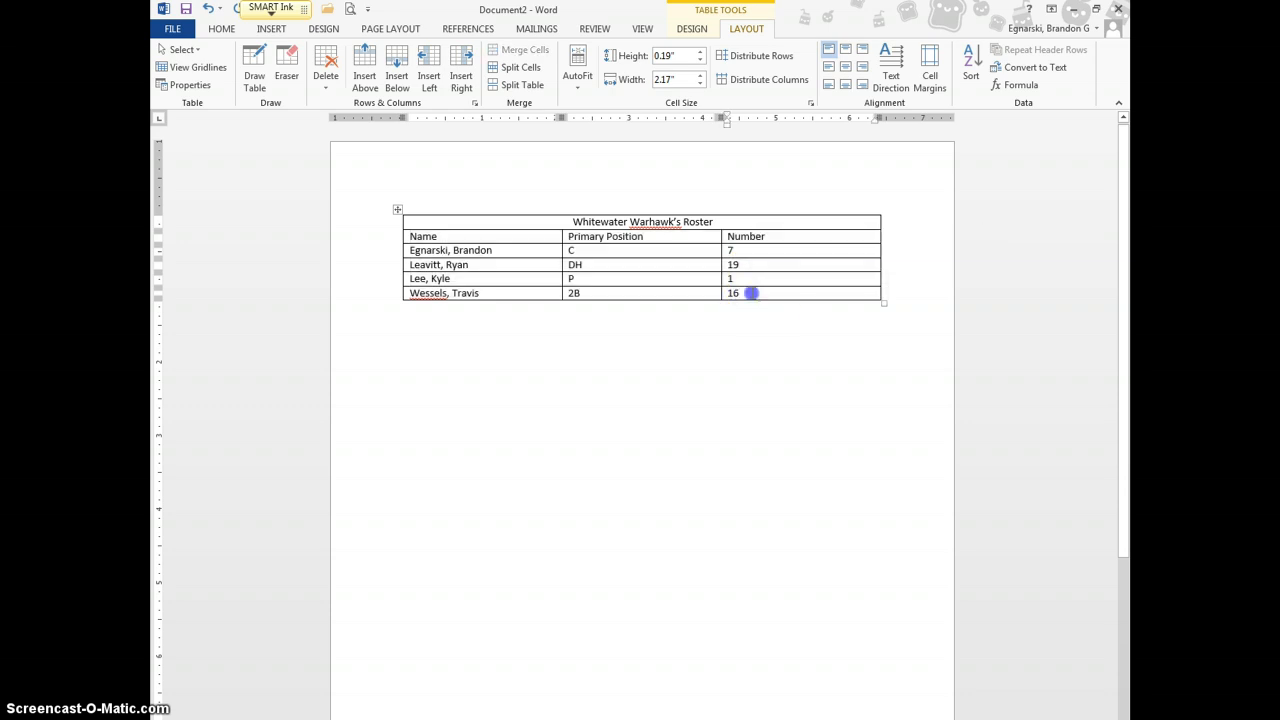
left_click_drag(751, 292, 724, 236)
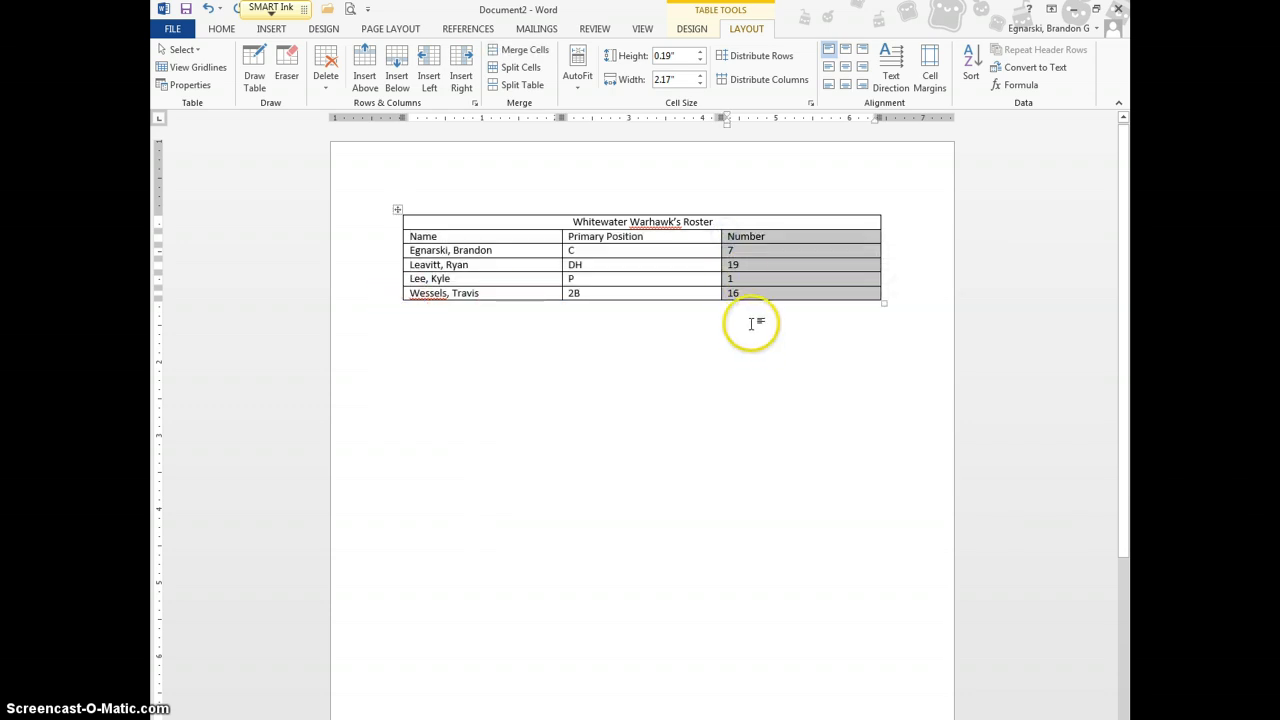
Right-align the player numbers 7, 19, 1 and 16 in the Number column
left_click_drag(751, 295, 735, 251)
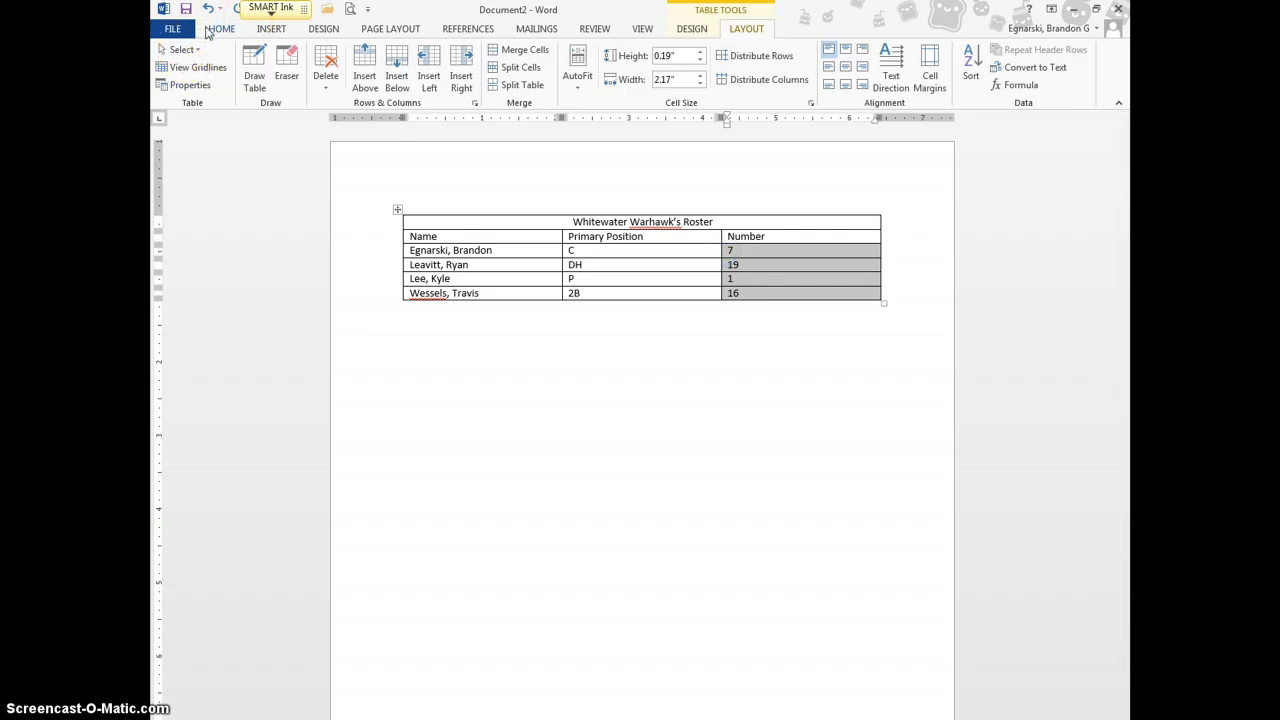
left_click(218, 29)
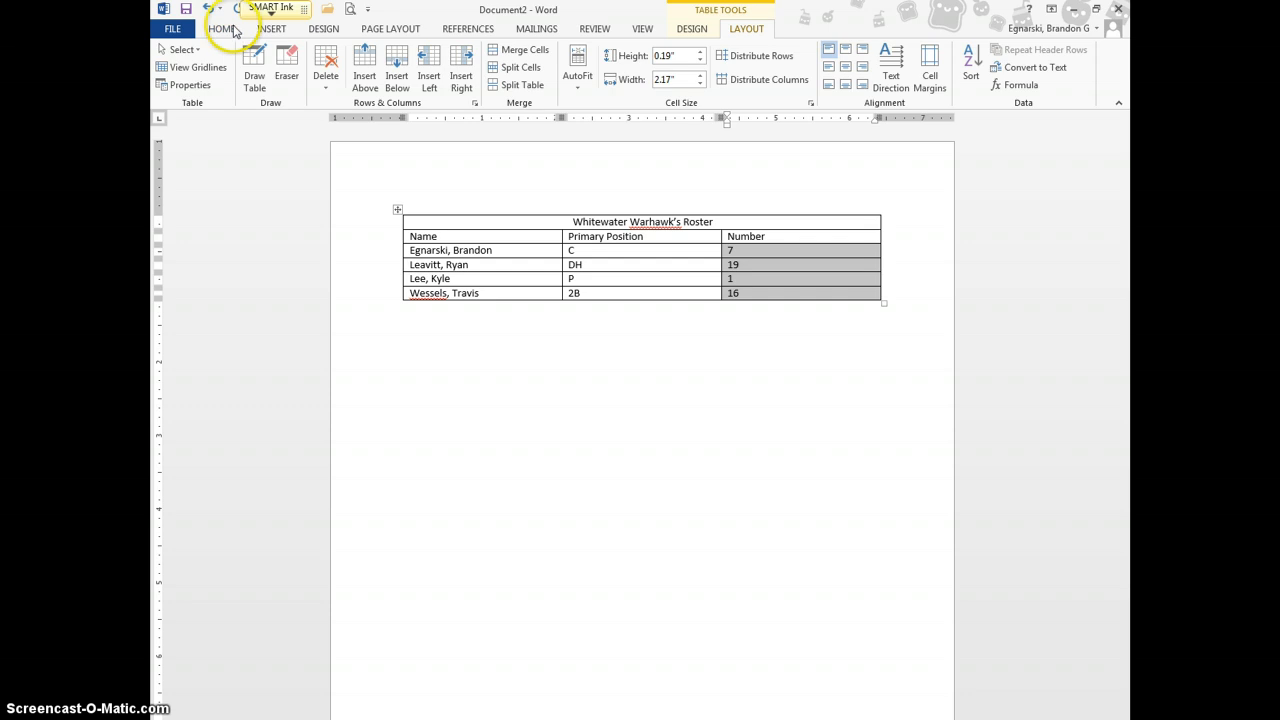
left_click(516, 84)
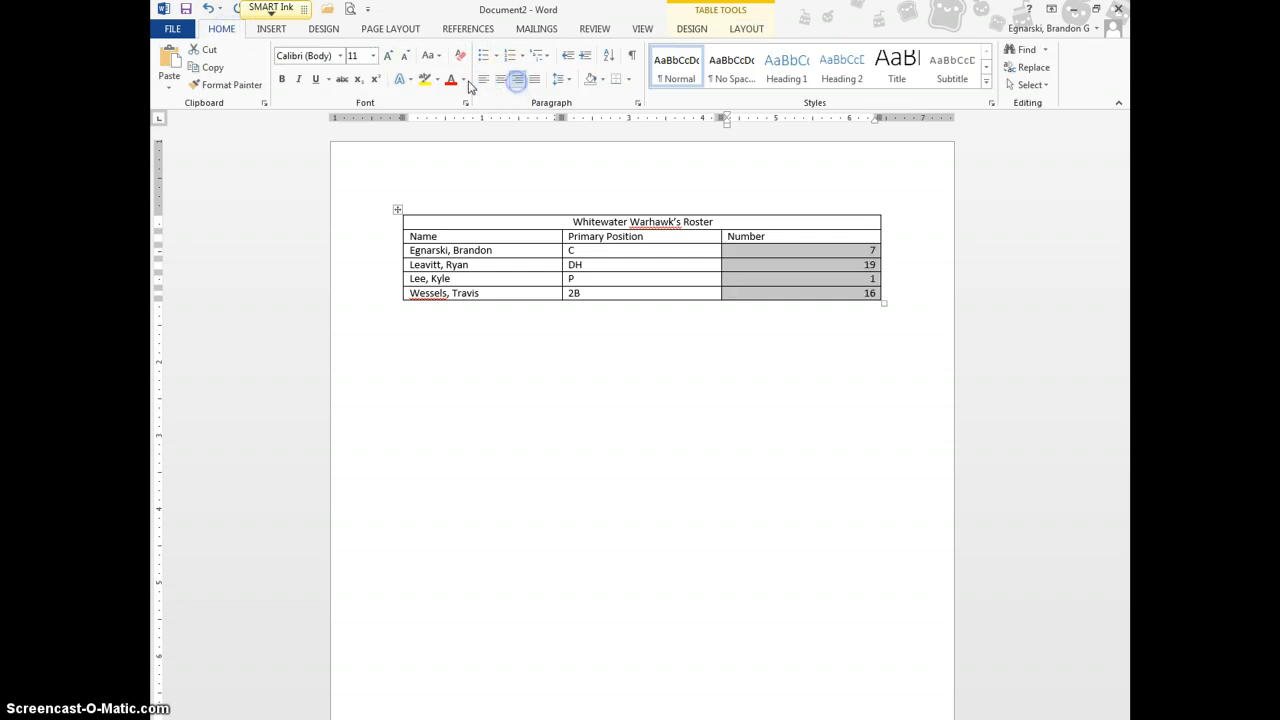
left_click(827, 357)
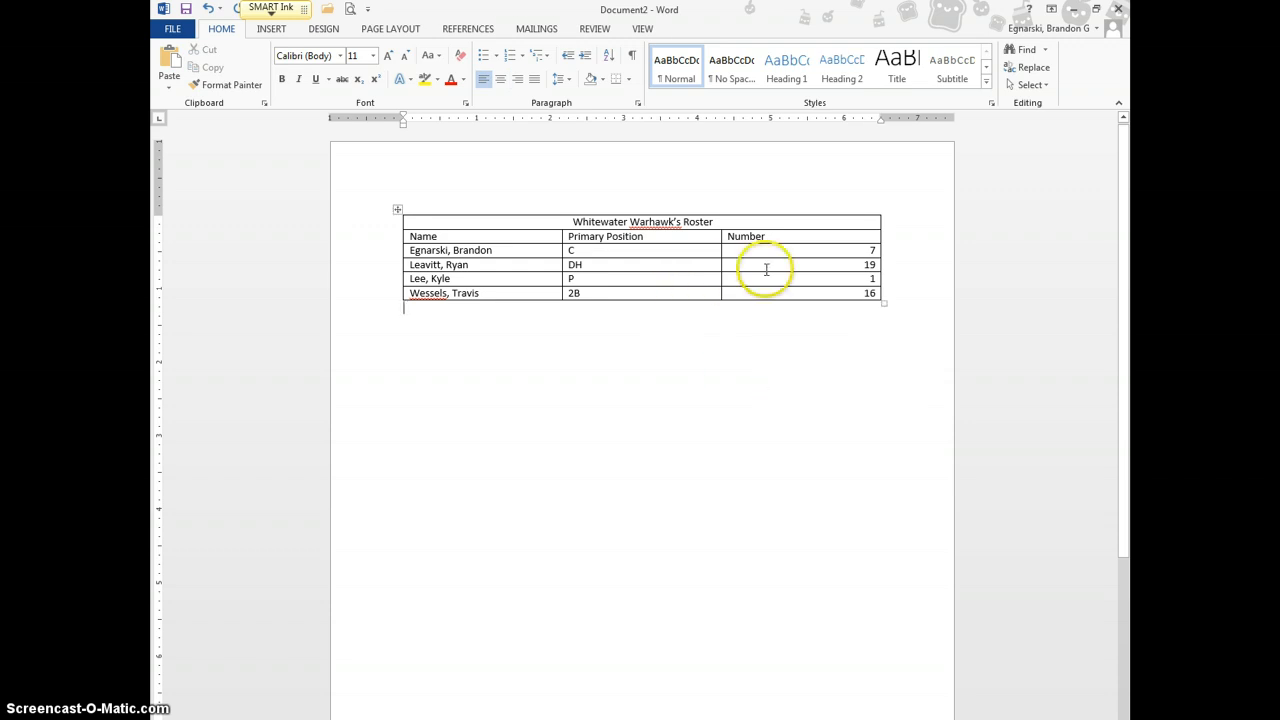
Center the Name, Primary Position and Number headings in the header row
left_click(408, 236)
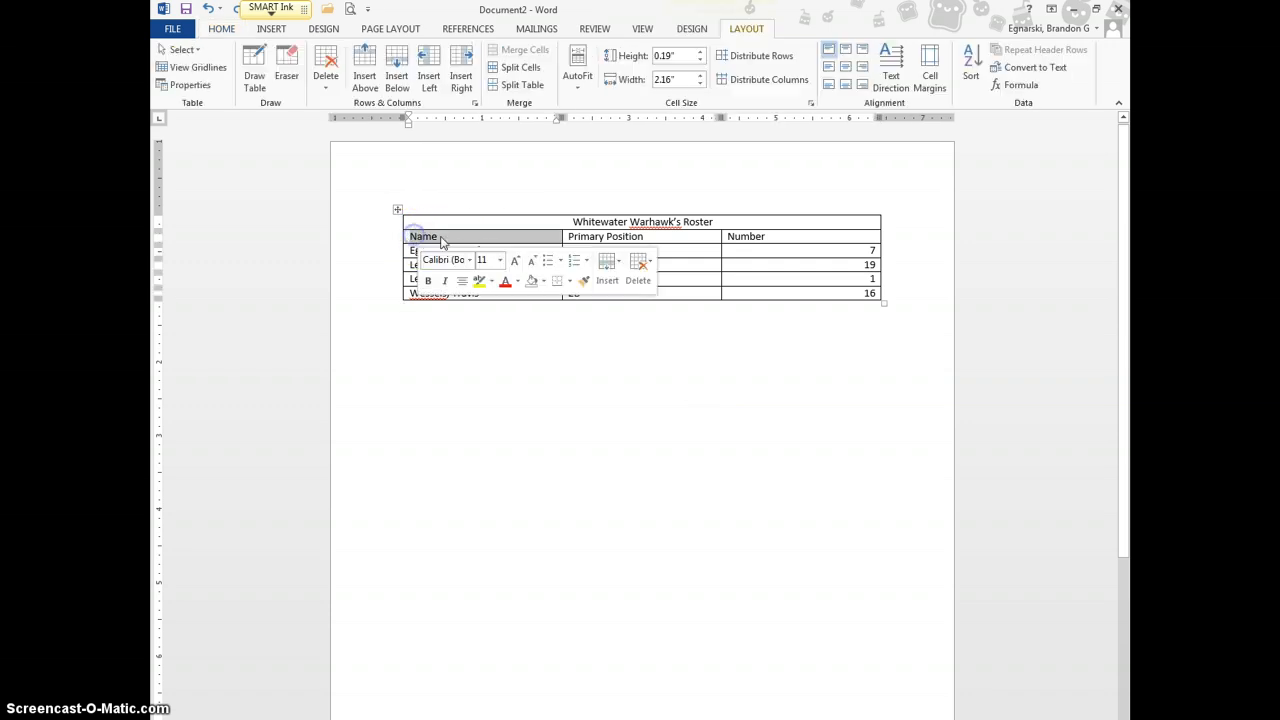
left_click(382, 236)
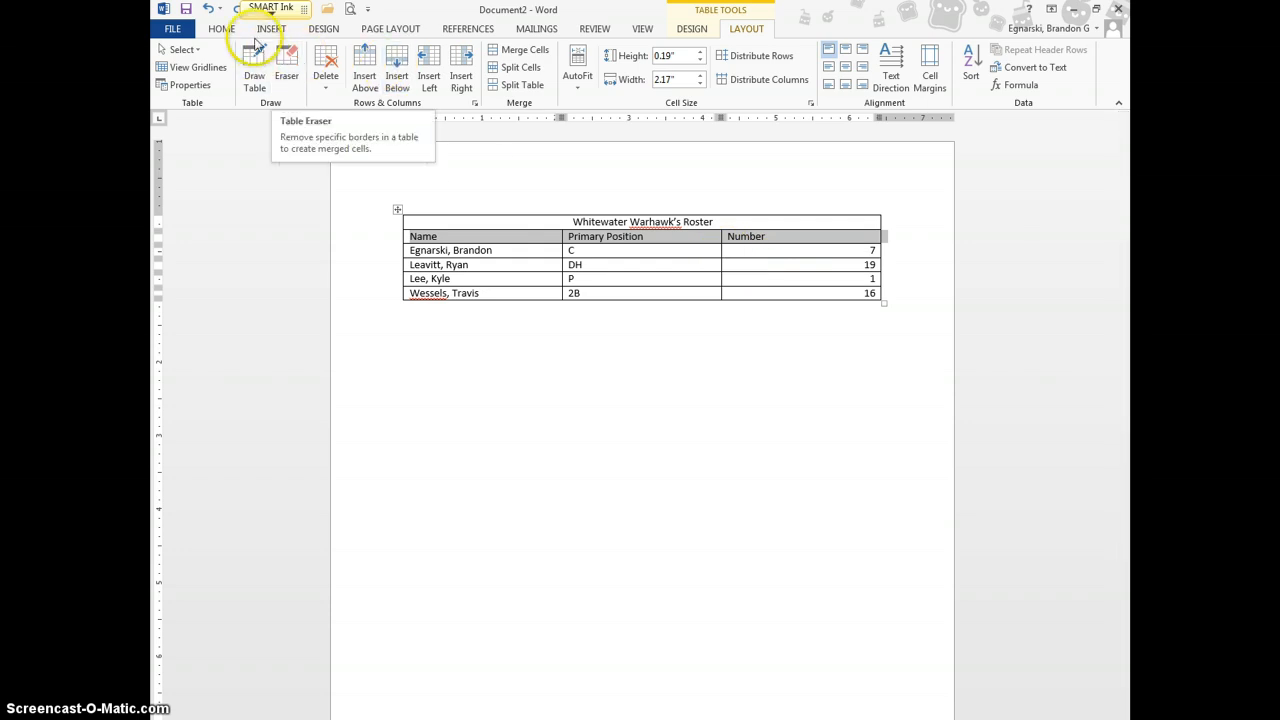
left_click(221, 28)
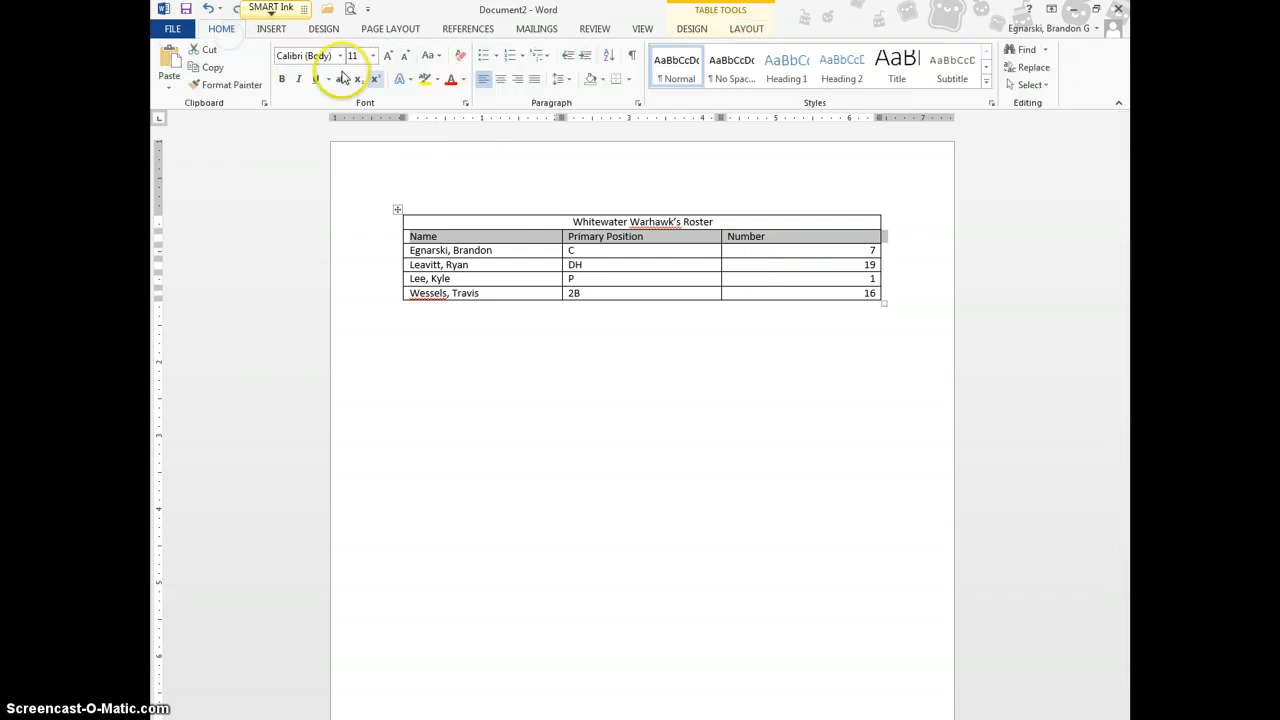
left_click(500, 80)
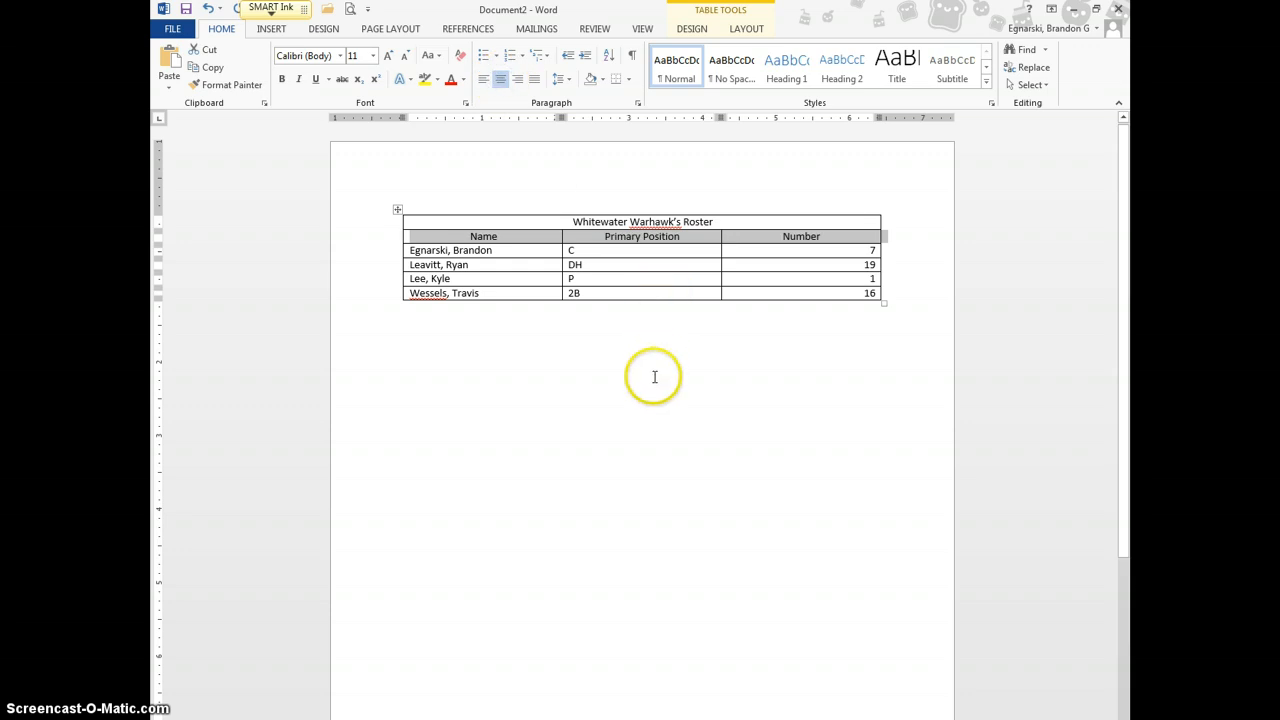
left_click(692, 28)
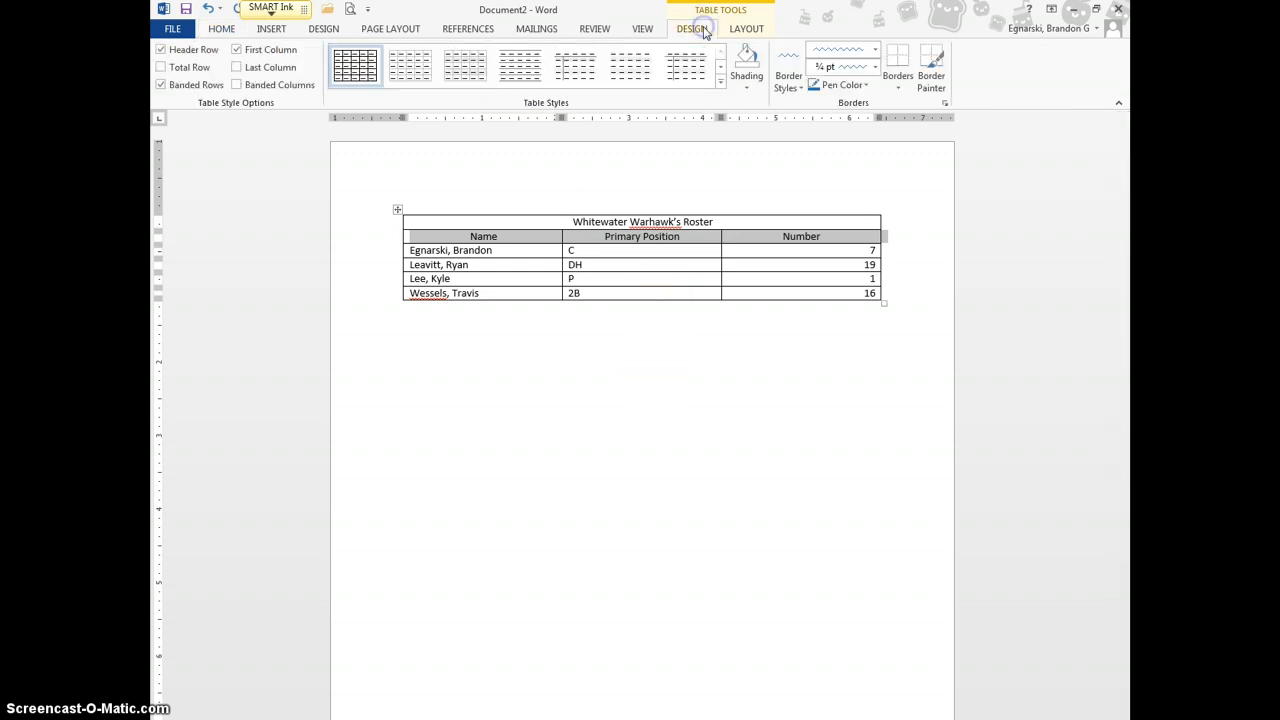
Apply the Grid Table 4 - Accent 5 table style to the roster
left_click(720, 86)
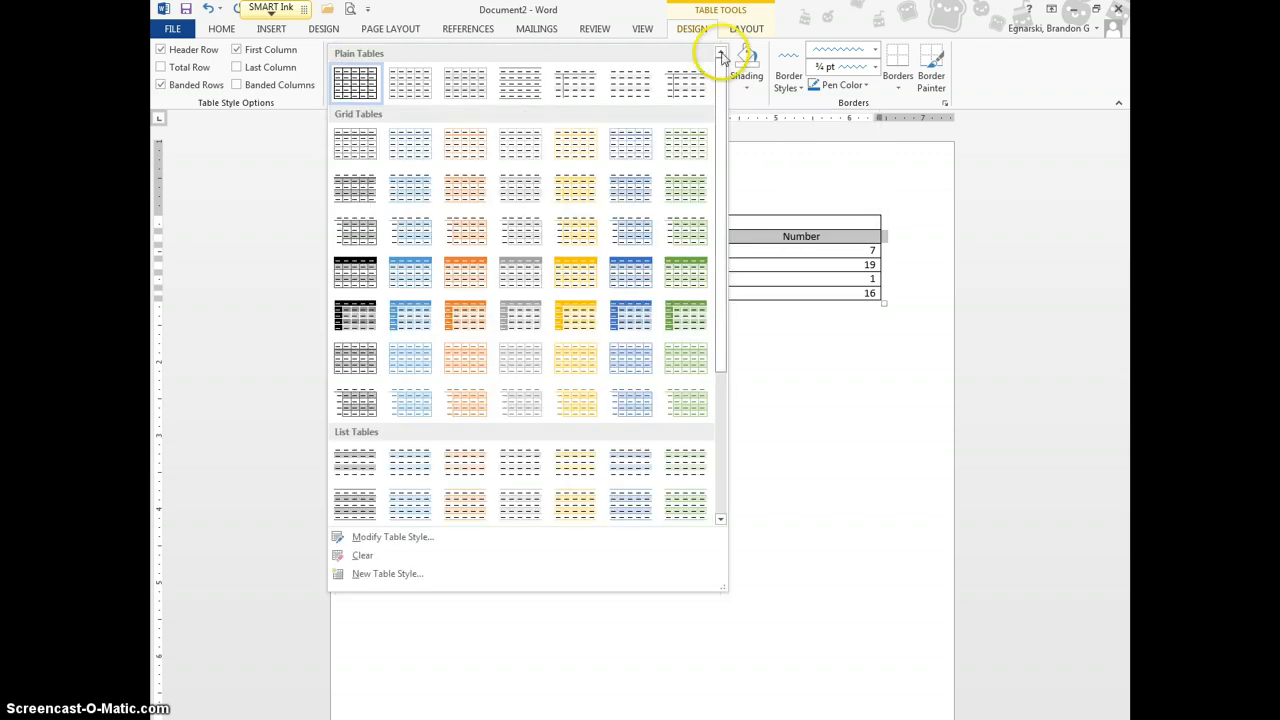
left_click(745, 128)
left_click(720, 87)
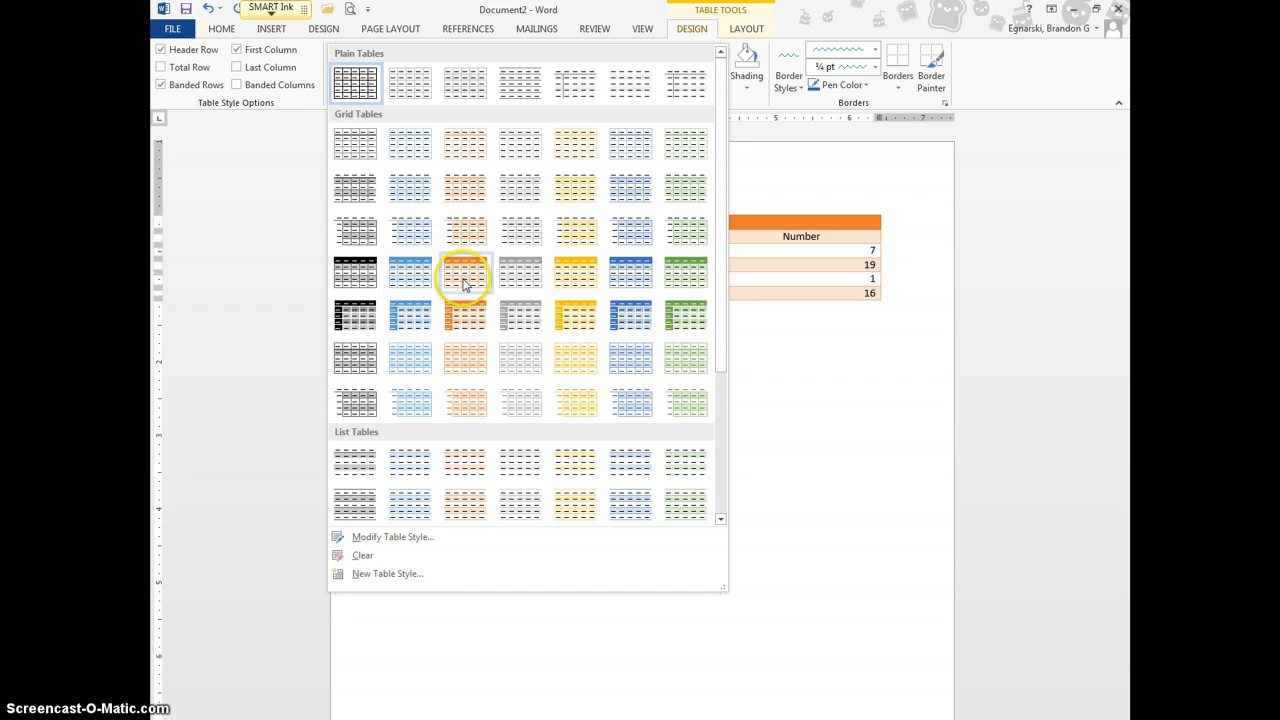
left_click(619, 277)
left_click(612, 334)
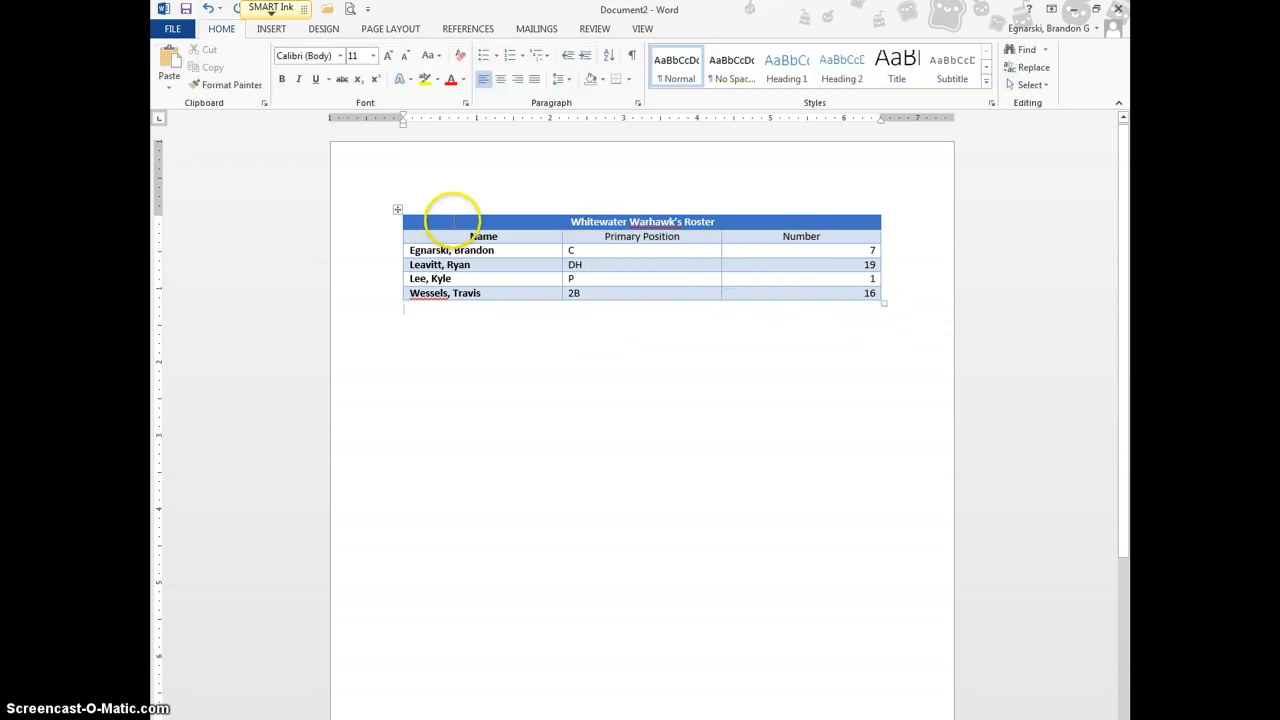
left_click(397, 209)
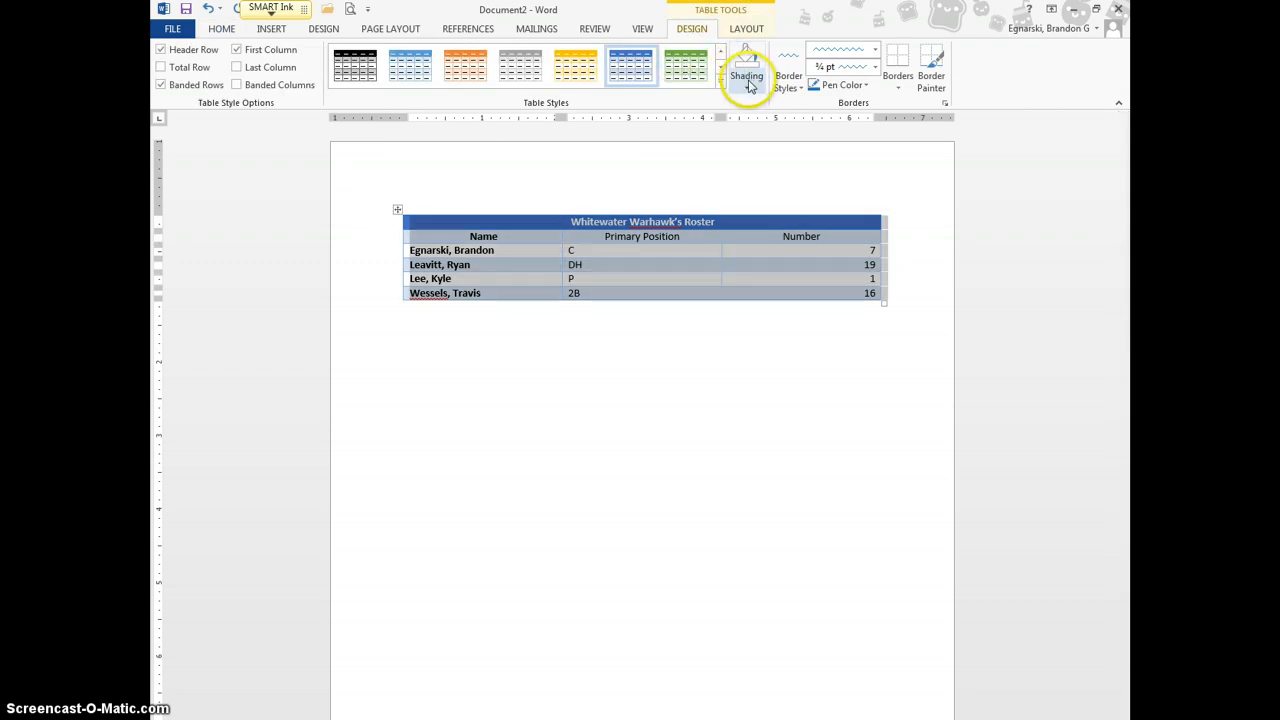
Clear the blue table style so the roster becomes a plain black-bordered grid
left_click(748, 87)
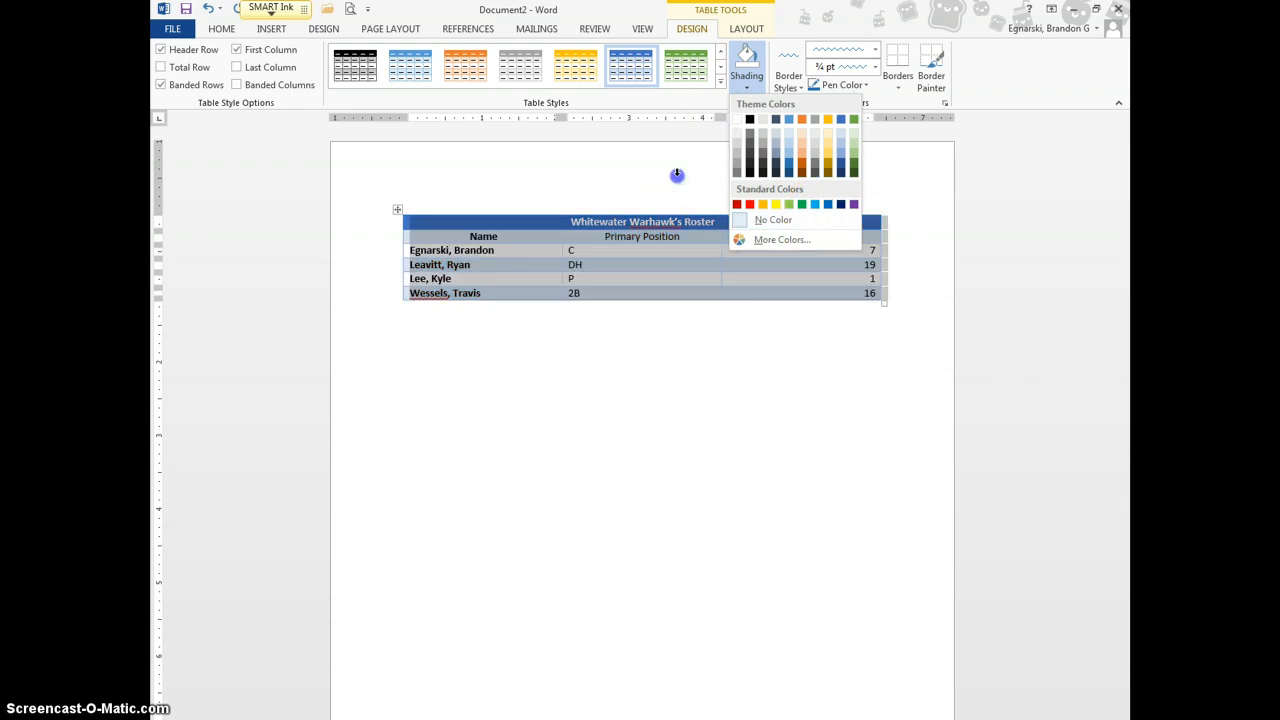
left_click(677, 175)
left_click(720, 82)
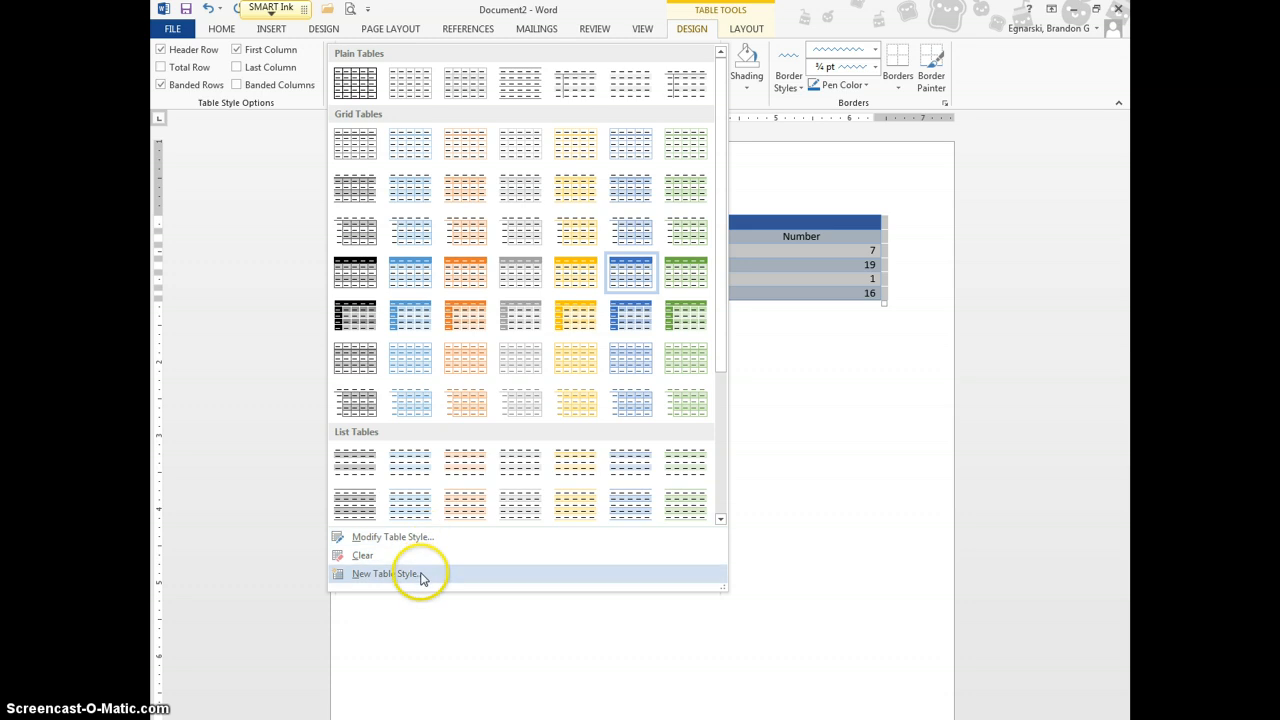
left_click(750, 425)
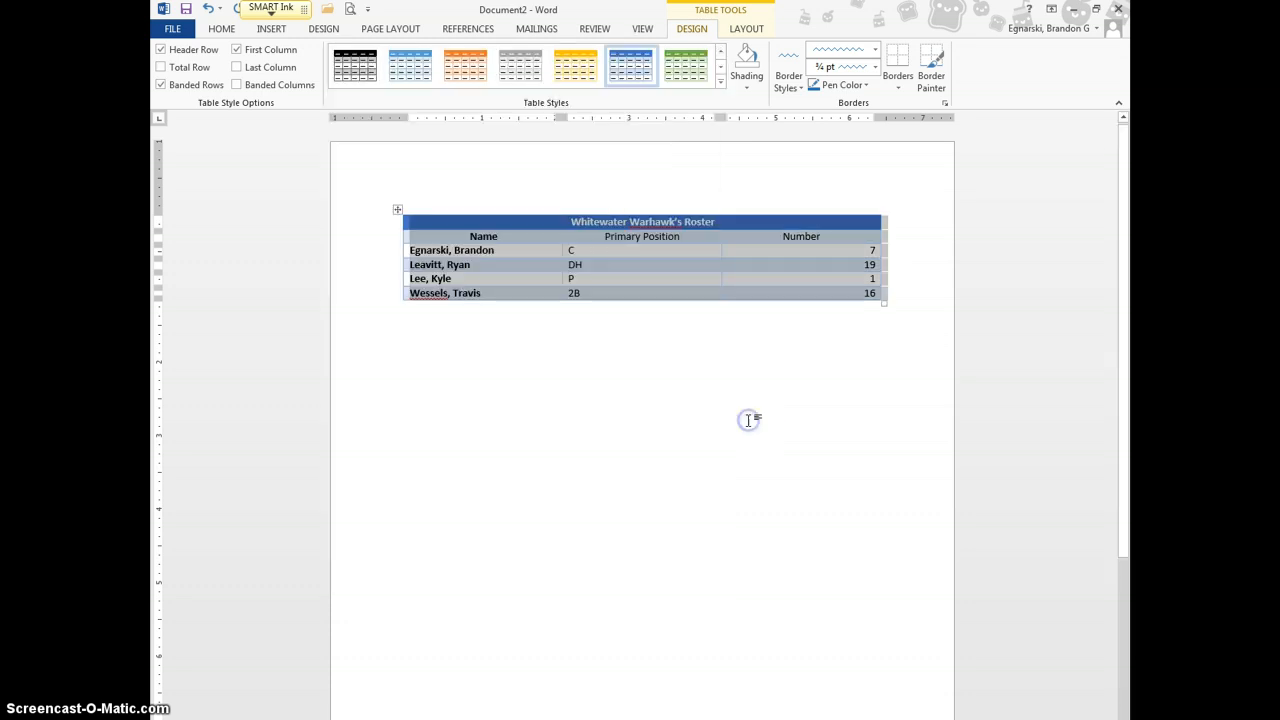
Pick a border pen colour and turn off the Border Painter
left_click(822, 87)
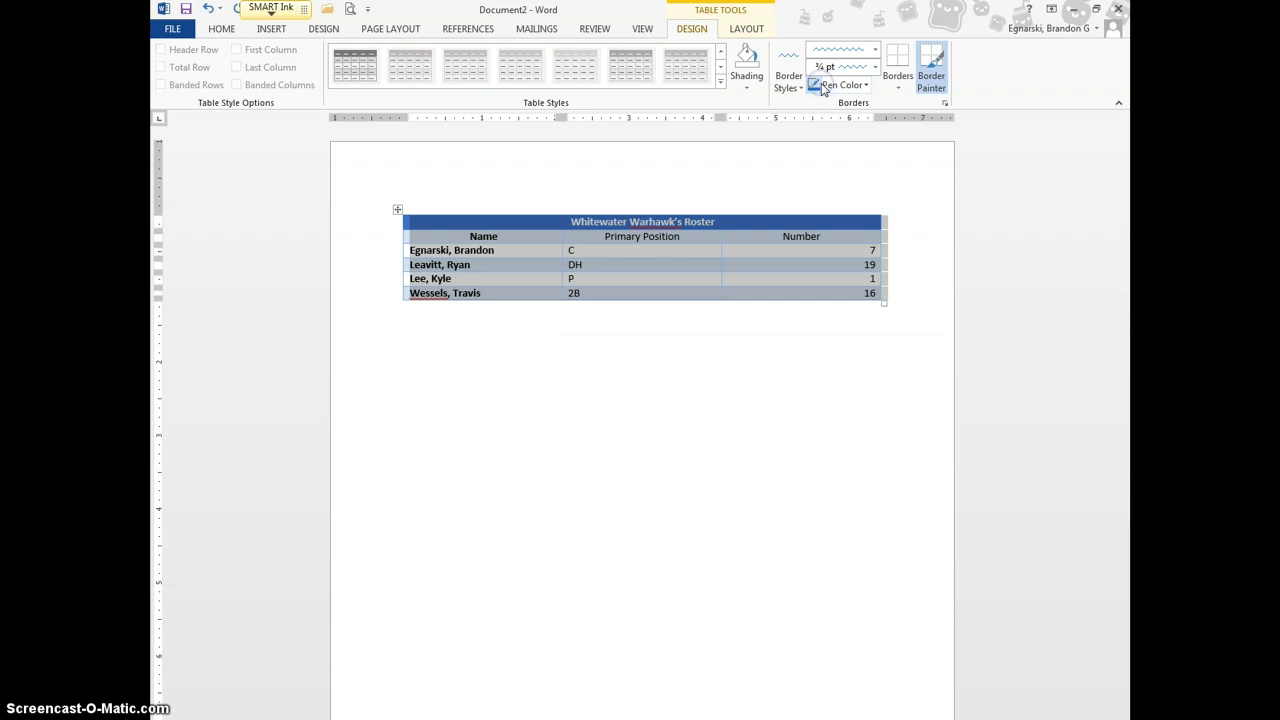
left_click(930, 68)
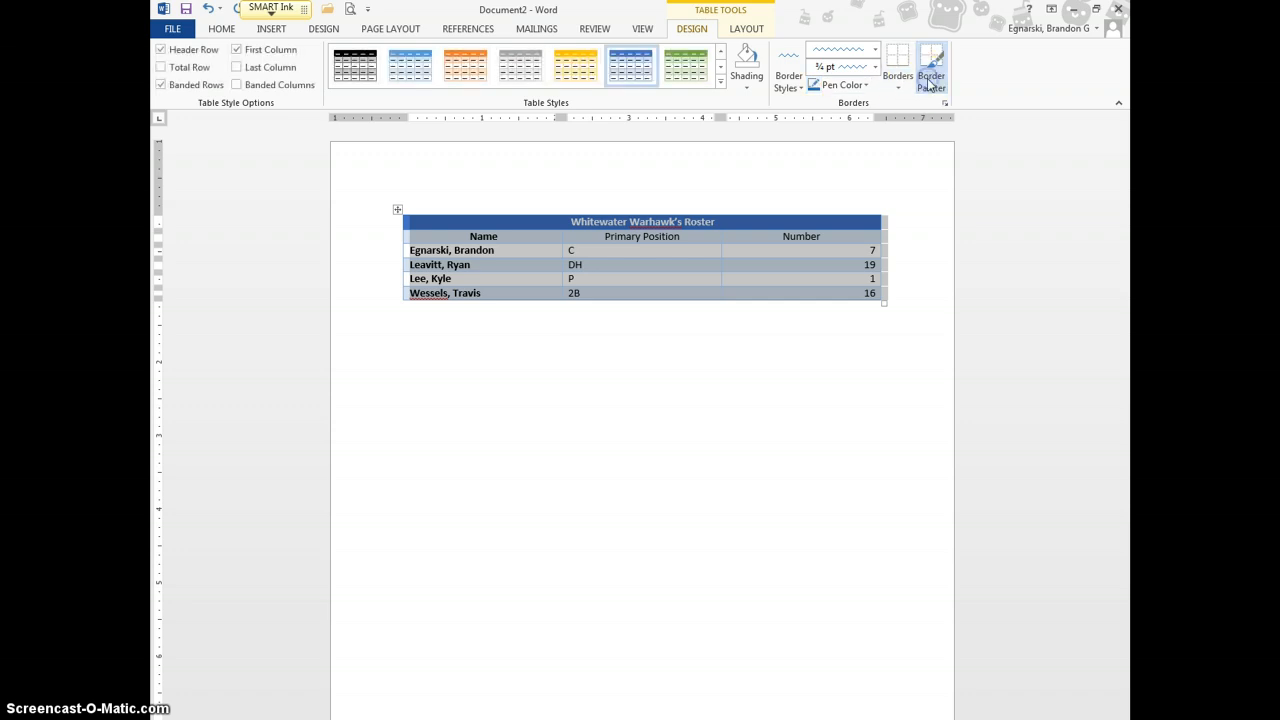
left_click(818, 88)
left_click(860, 86)
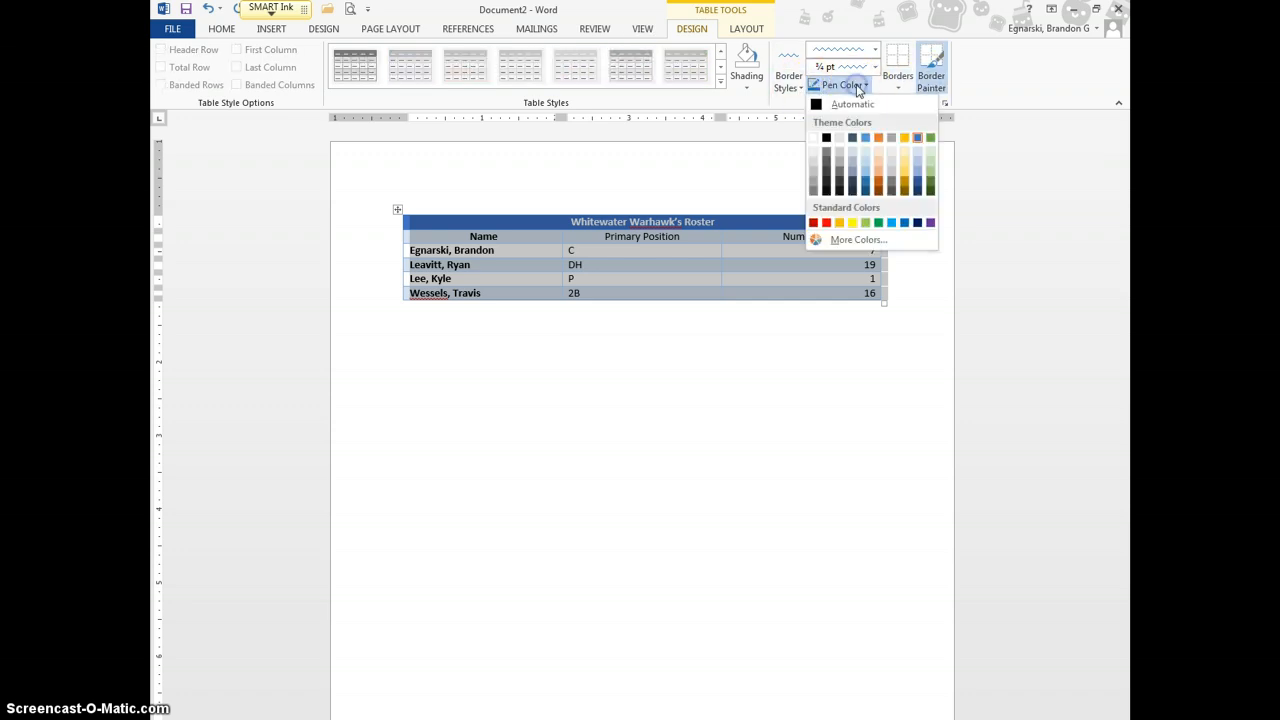
left_click(755, 153)
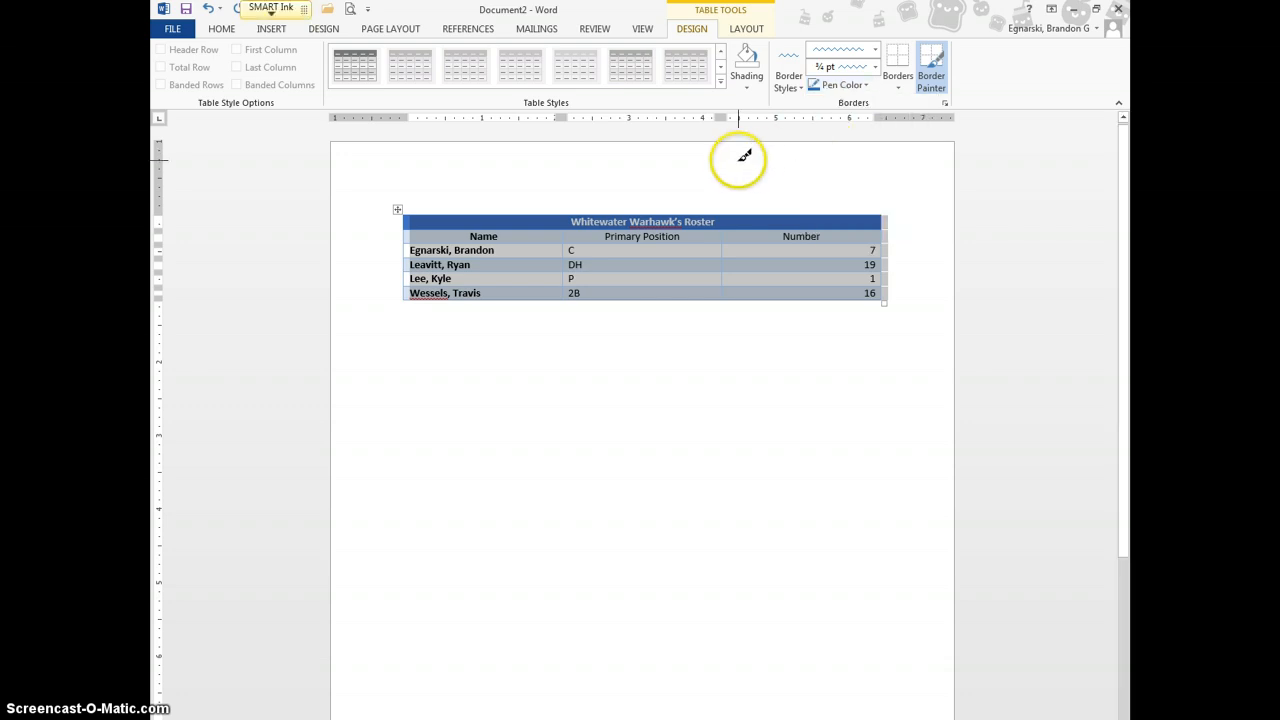
left_click(733, 218)
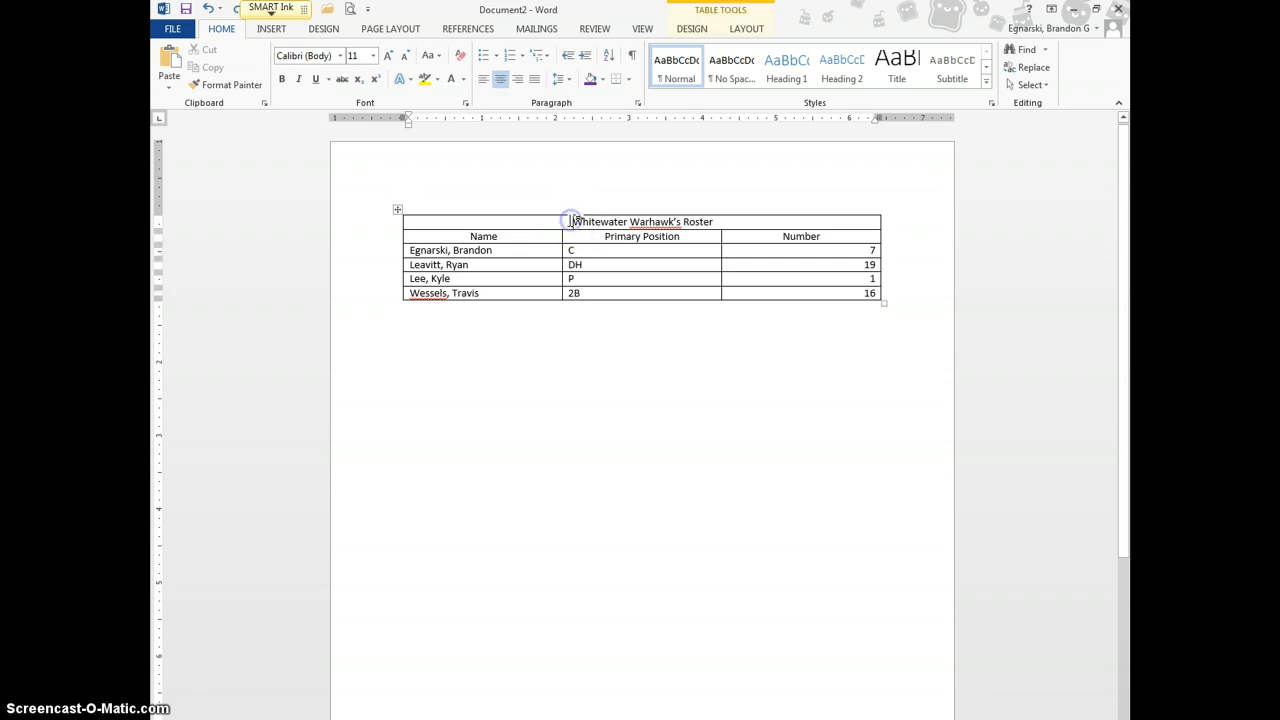
Shade every cell of the selected roster table with the purple Standard Color
left_click(397, 208)
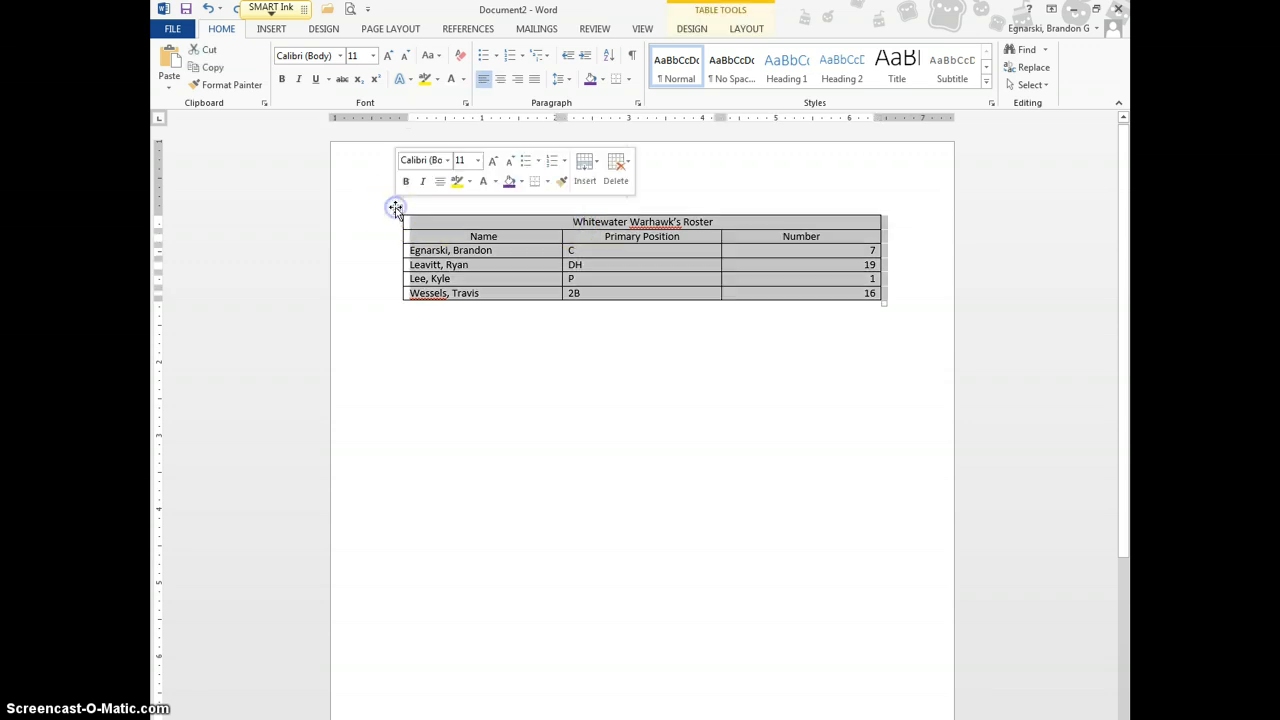
left_click(738, 32)
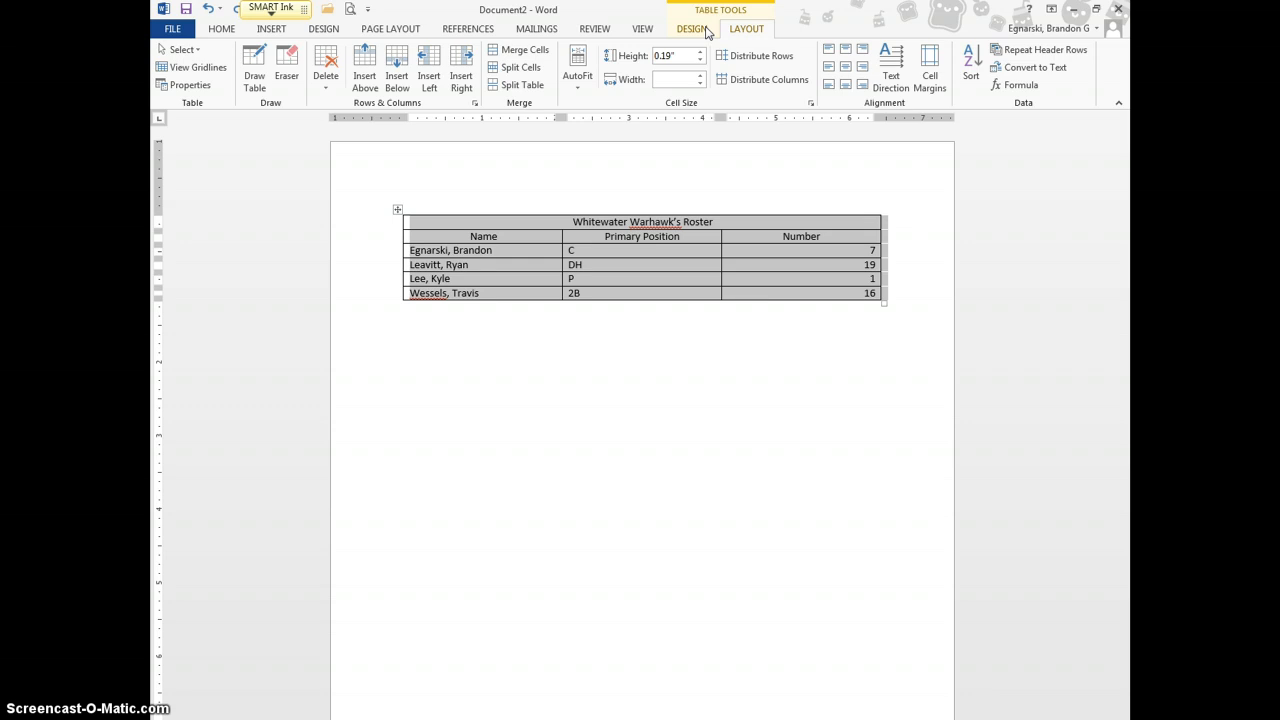
left_click(706, 32)
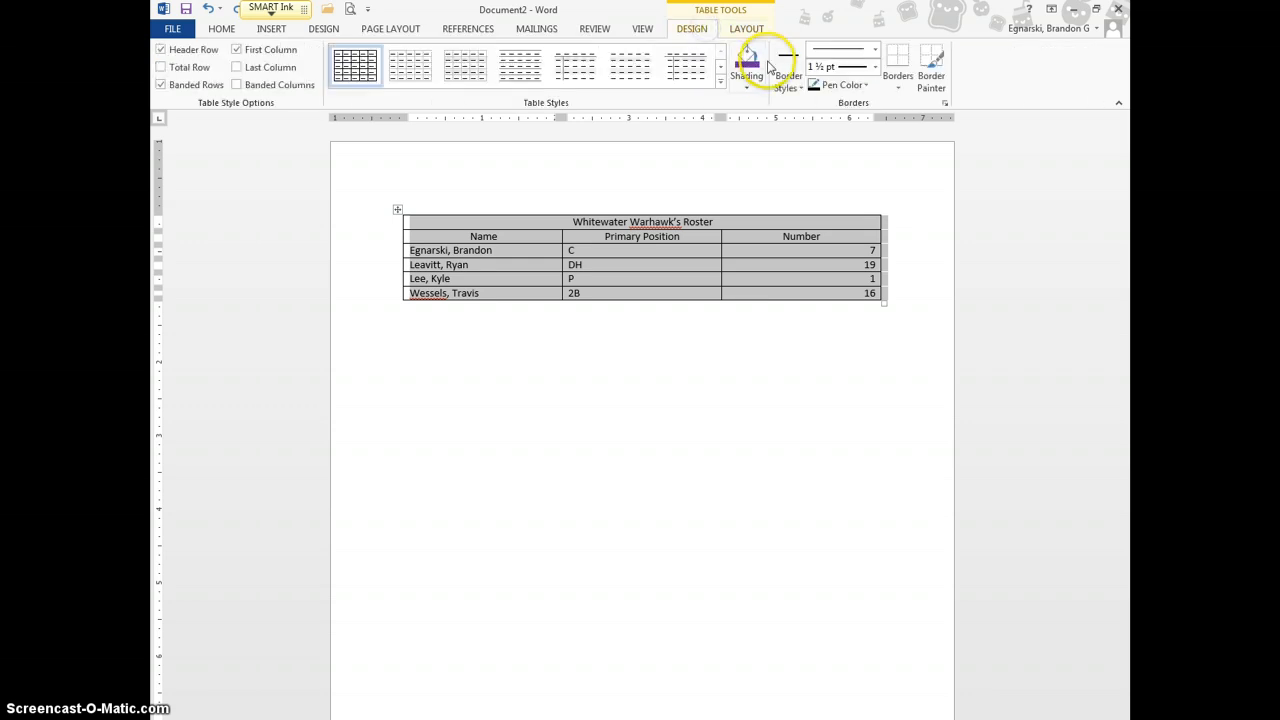
left_click(748, 87)
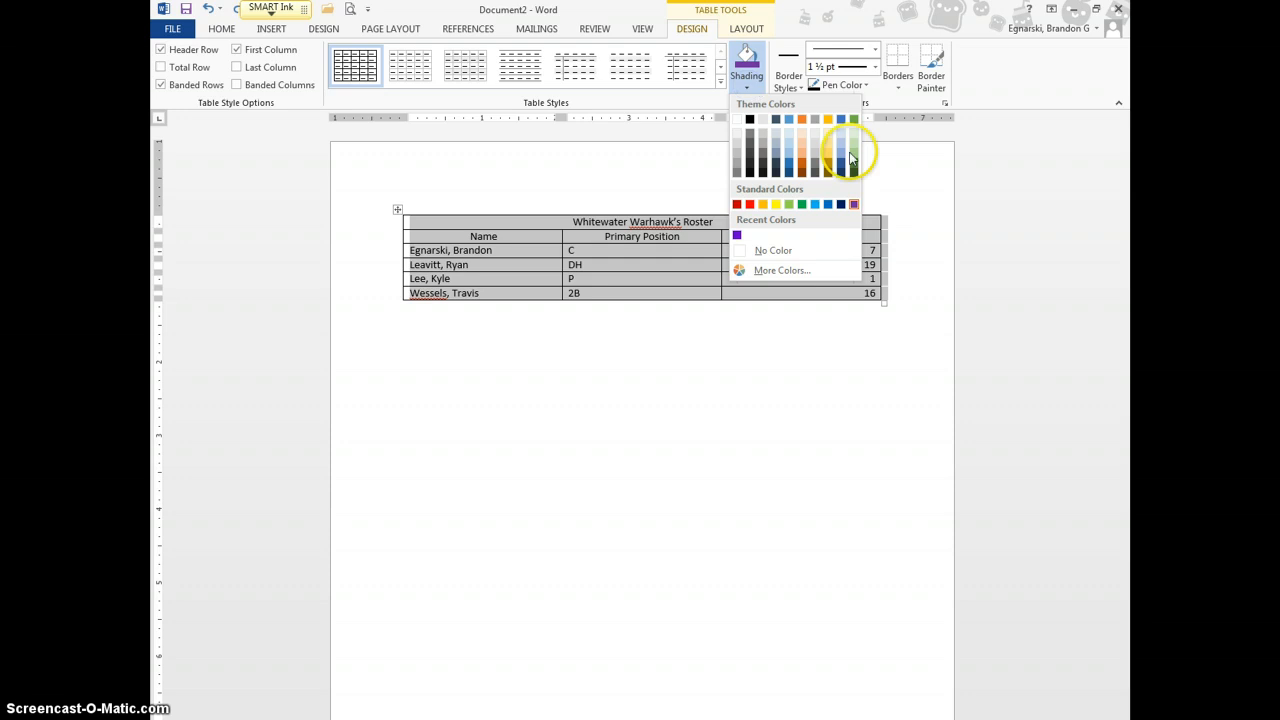
left_click(854, 204)
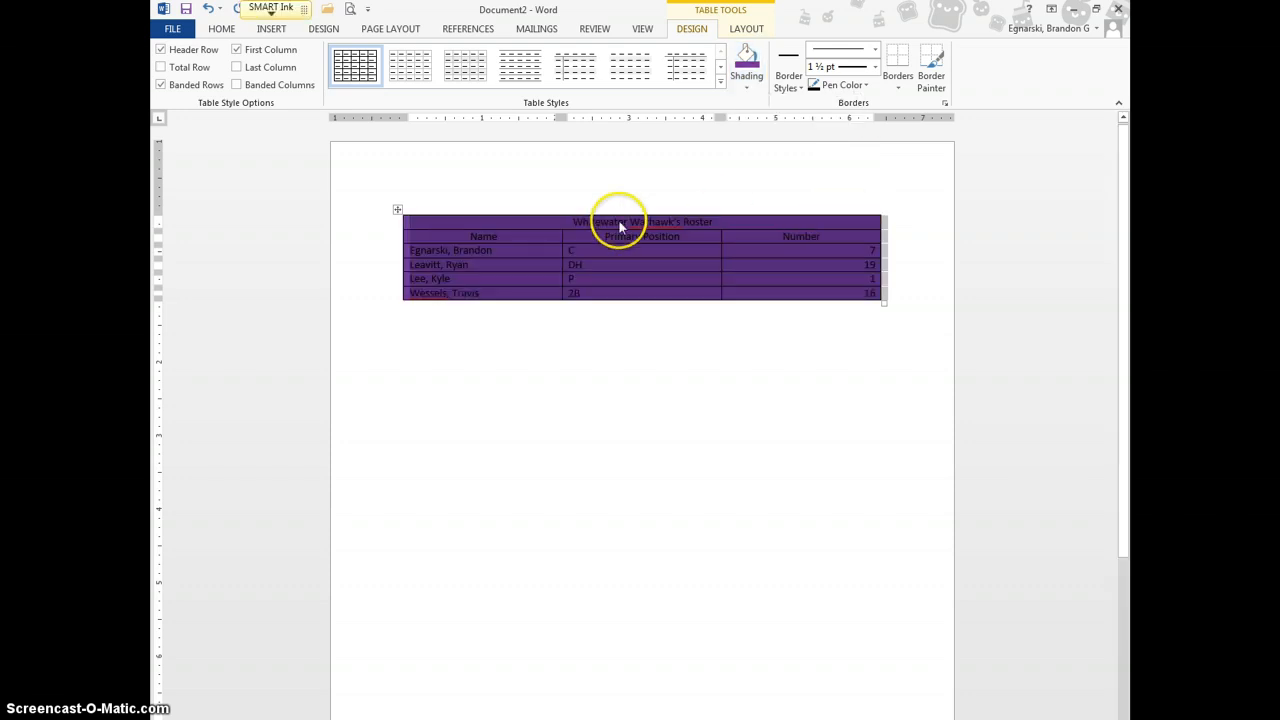
left_click(663, 355)
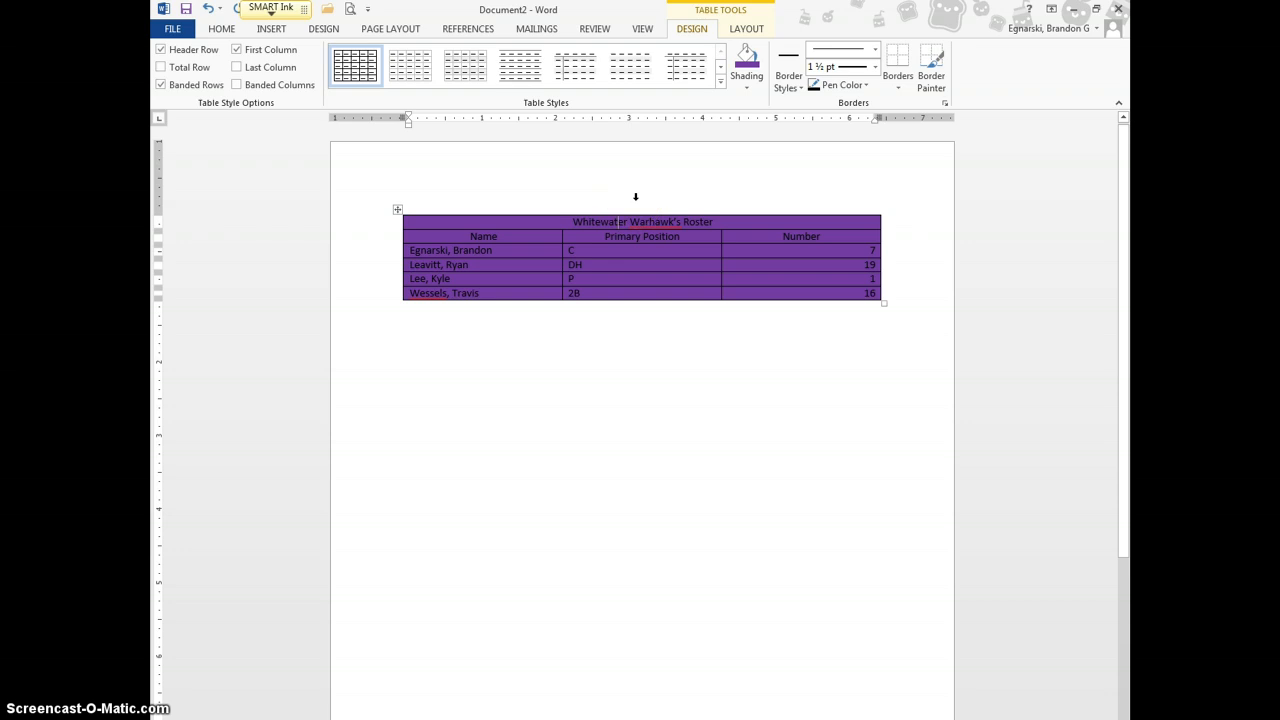
left_click_drag(574, 224, 791, 321)
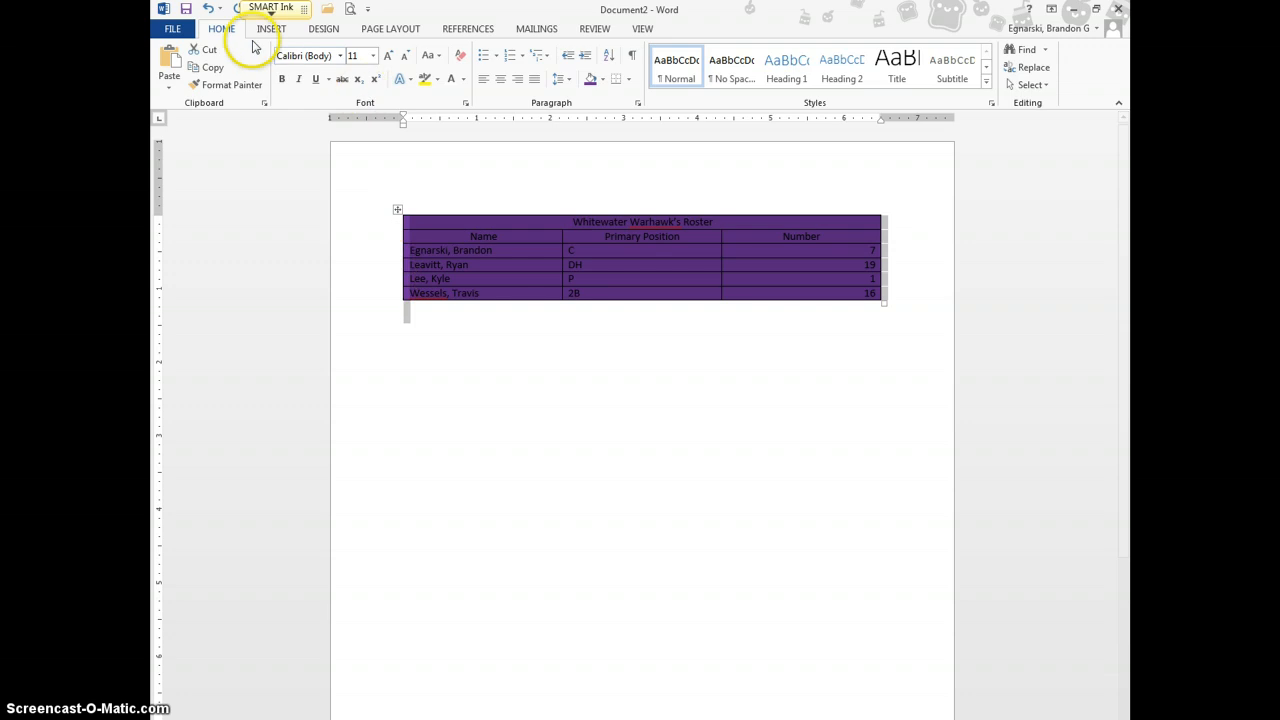
Make all the roster text white and enlarge the title to 22 pt
left_click(456, 82)
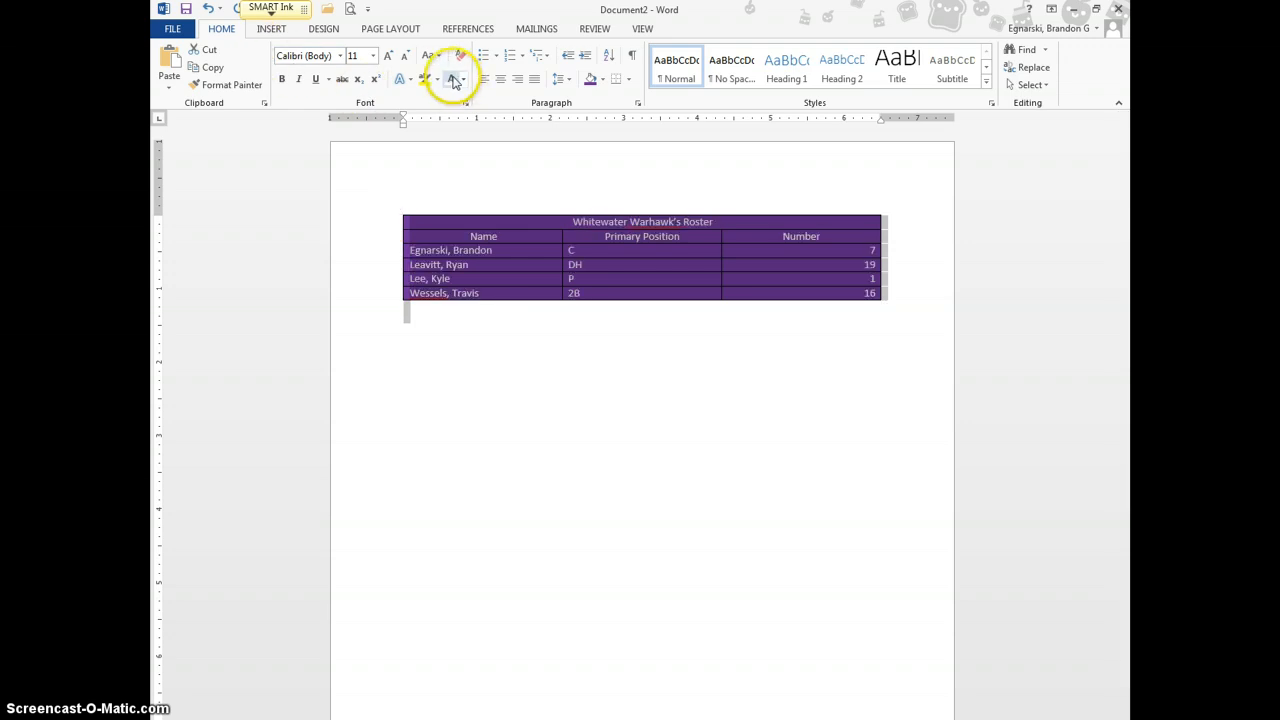
left_click(647, 418)
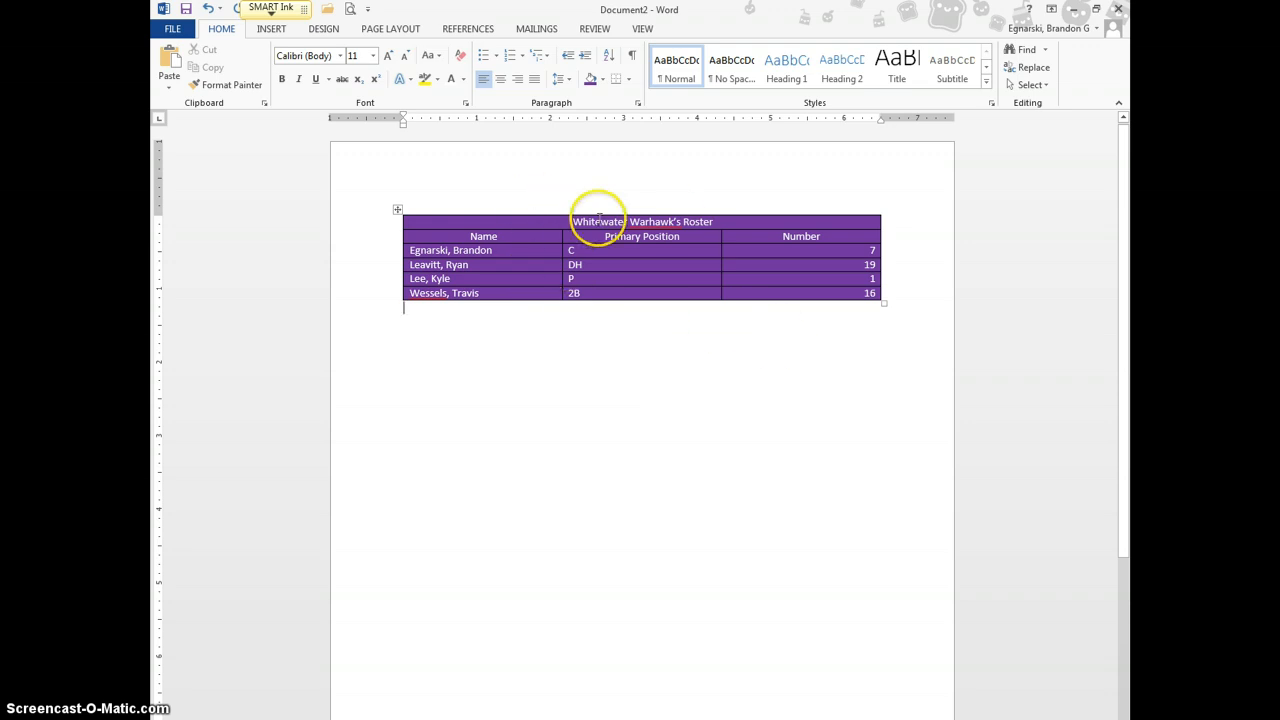
left_click(764, 210)
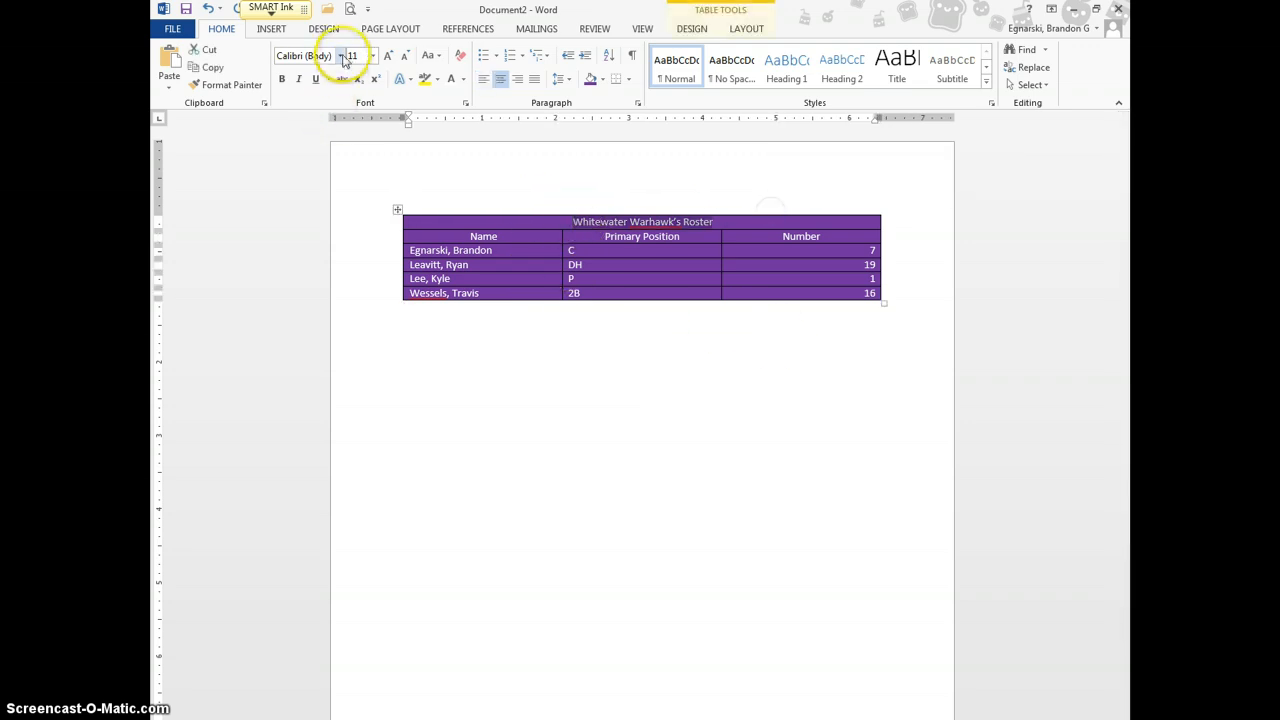
left_click(372, 56)
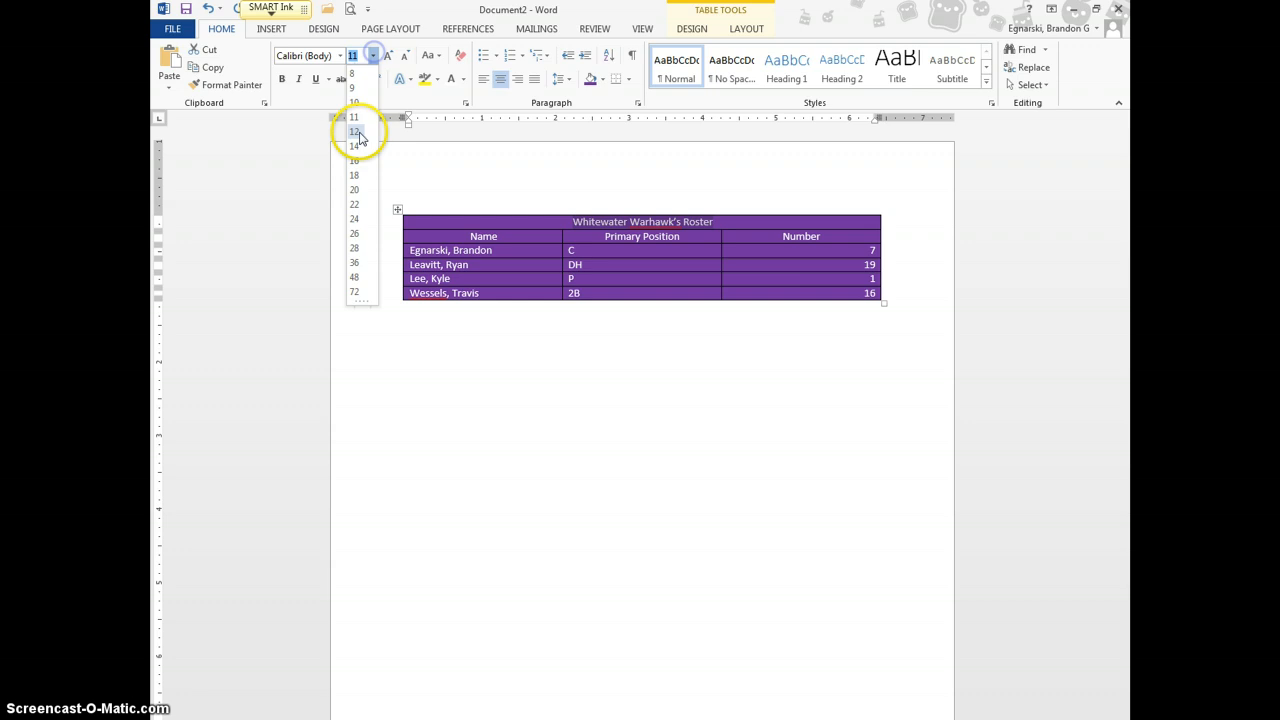
left_click(355, 205)
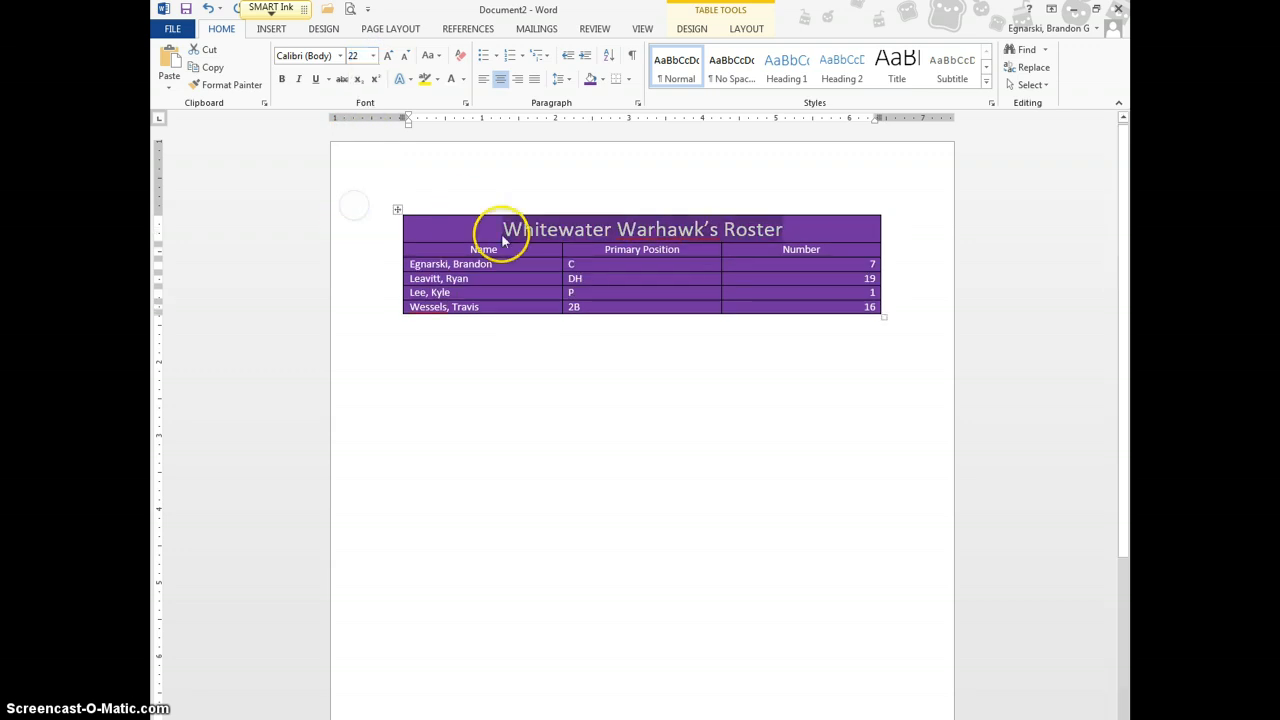
Make the Name, Primary Position and Number header row bold at 12 pt
left_click(365, 251)
left_click(575, 340)
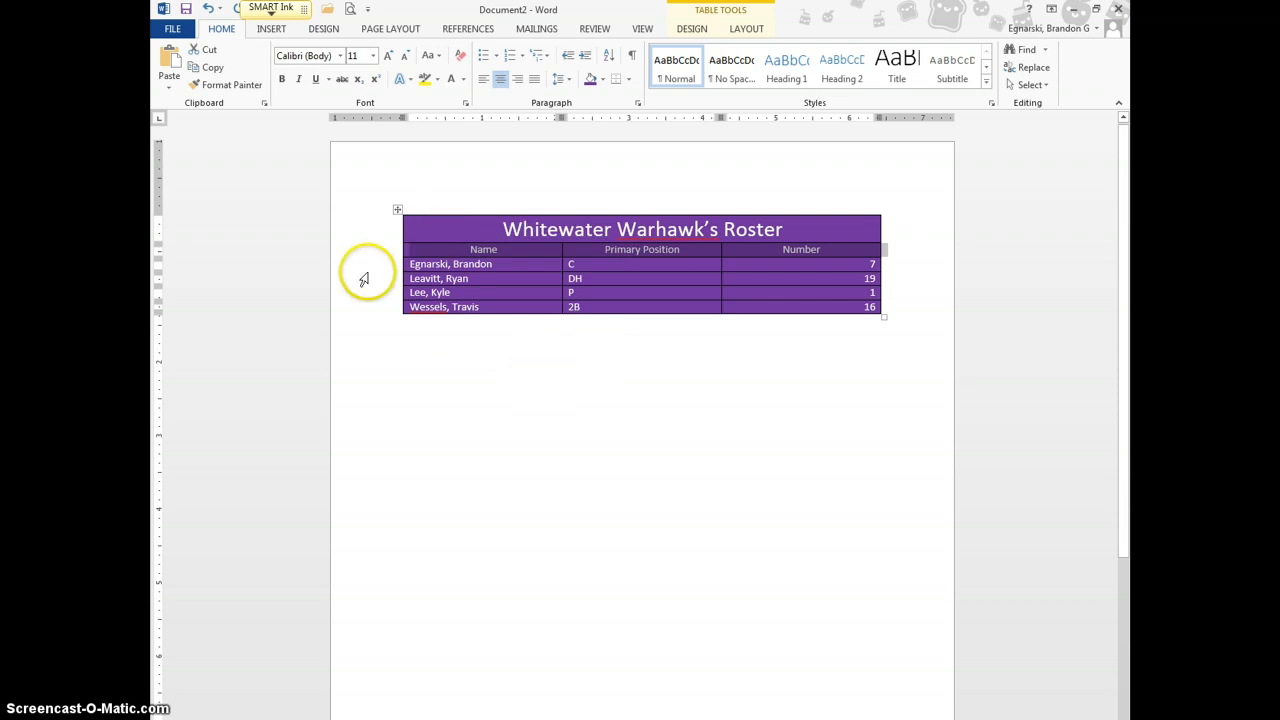
left_click(284, 80)
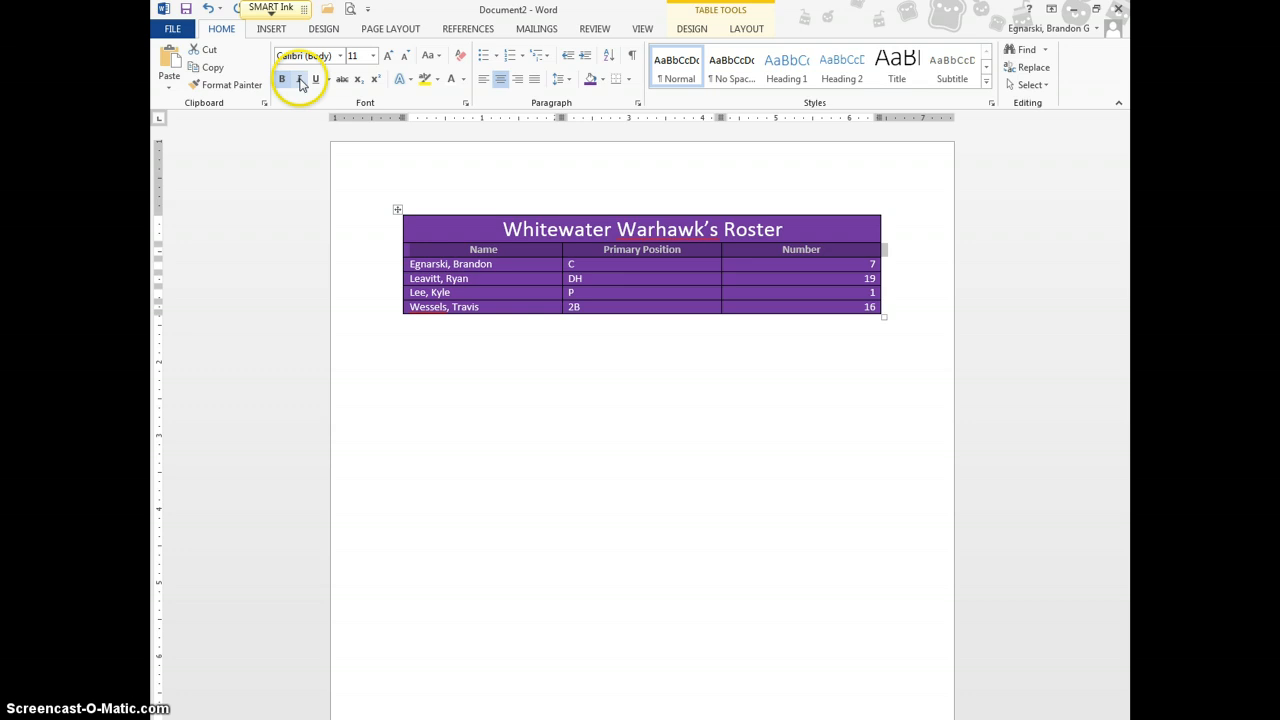
left_click(372, 56)
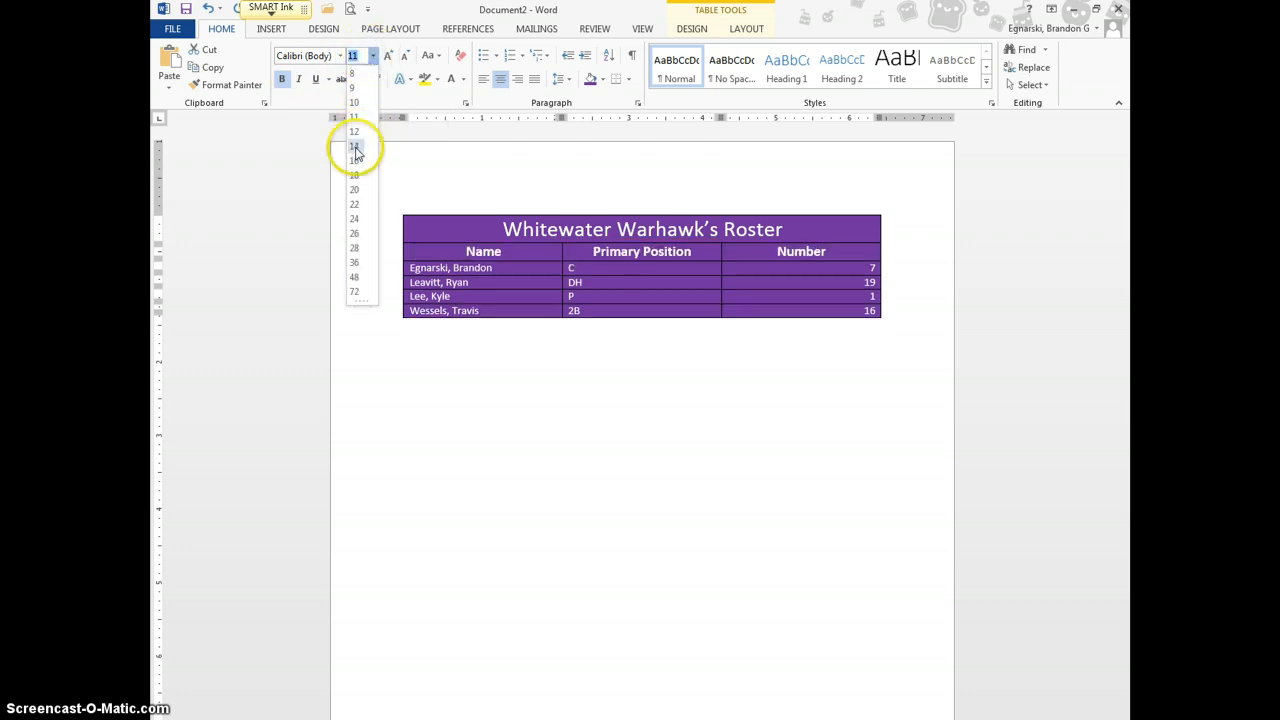
left_click(354, 131)
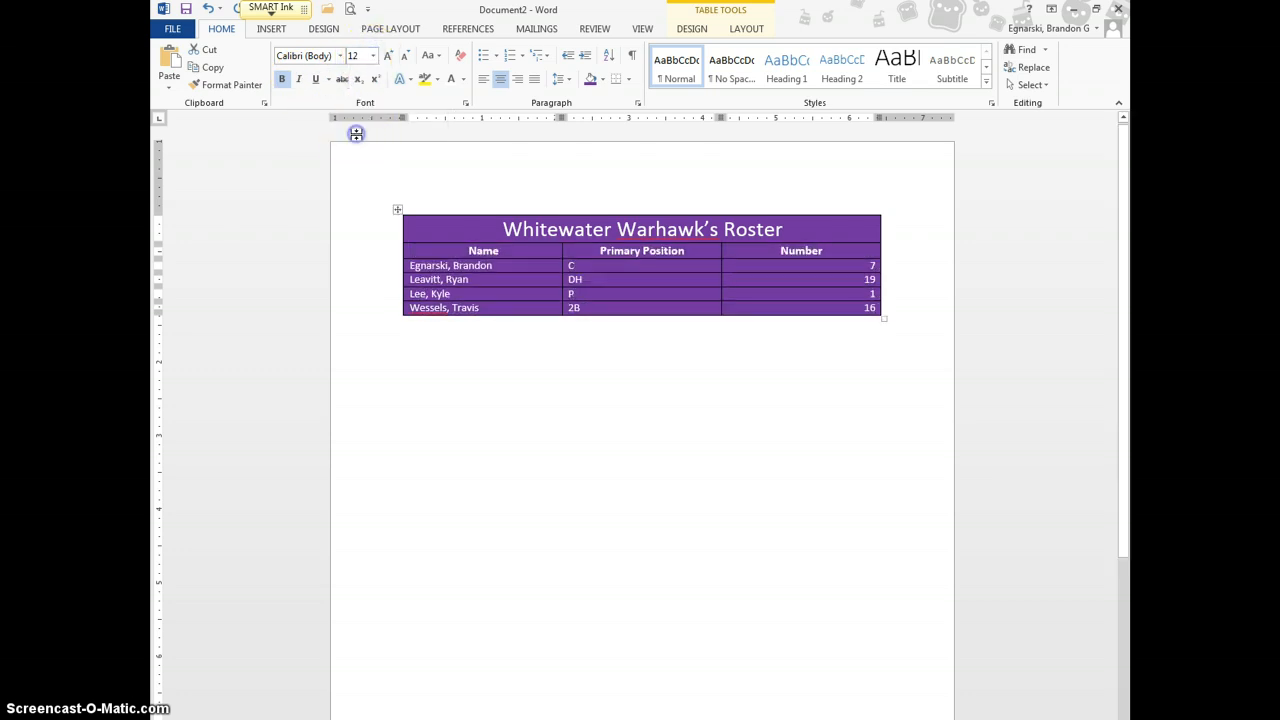
left_click(616, 349)
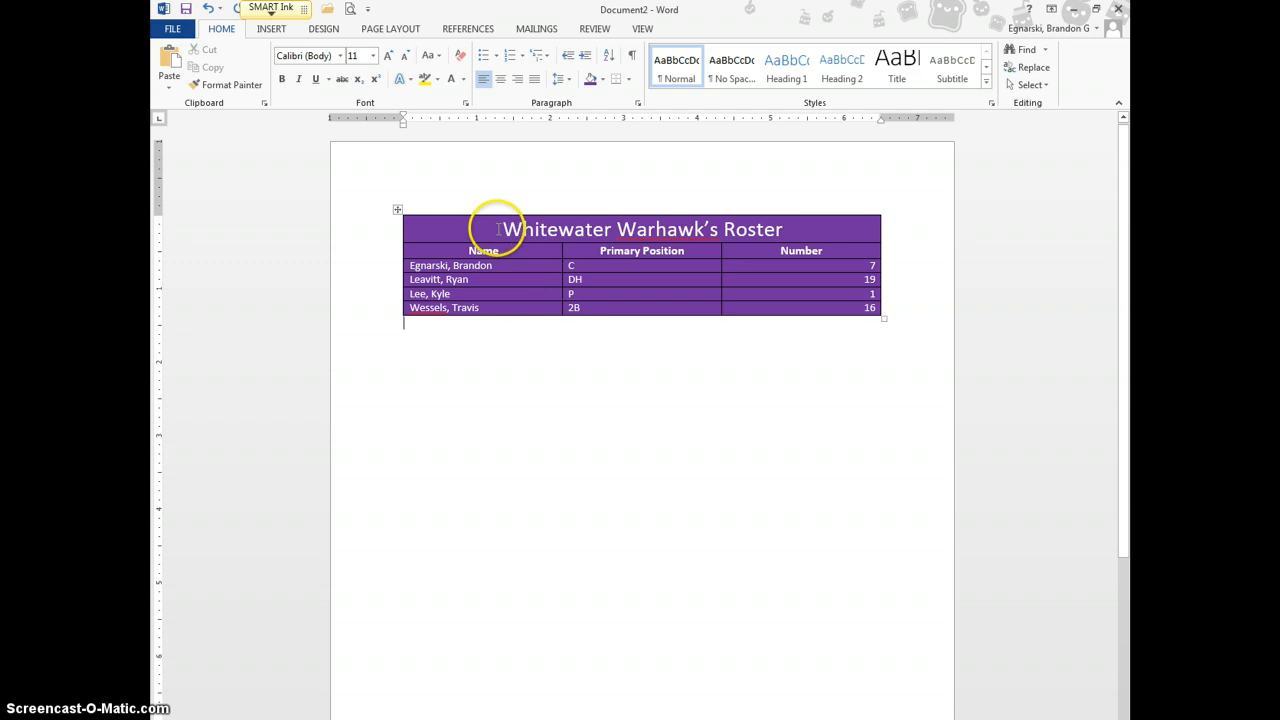
AutoFit the roster table to its contents and move it to the page centre
left_click_drag(497, 226, 851, 326)
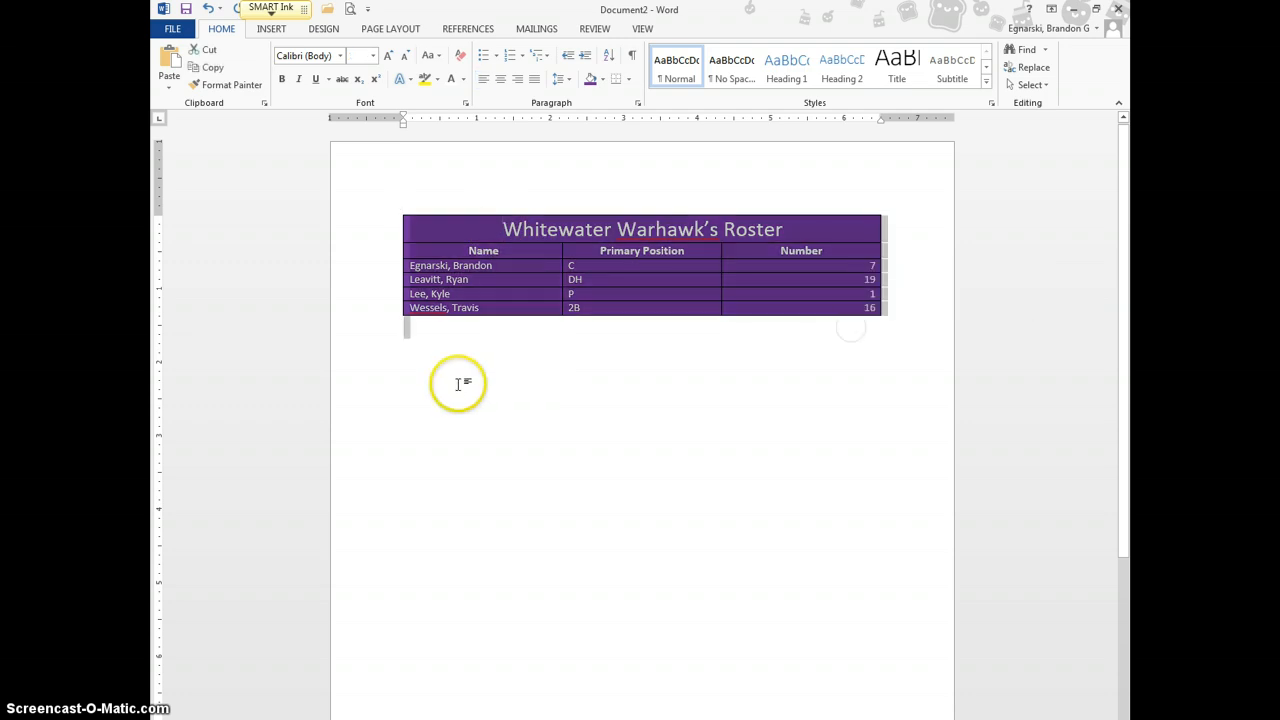
left_click(397, 208)
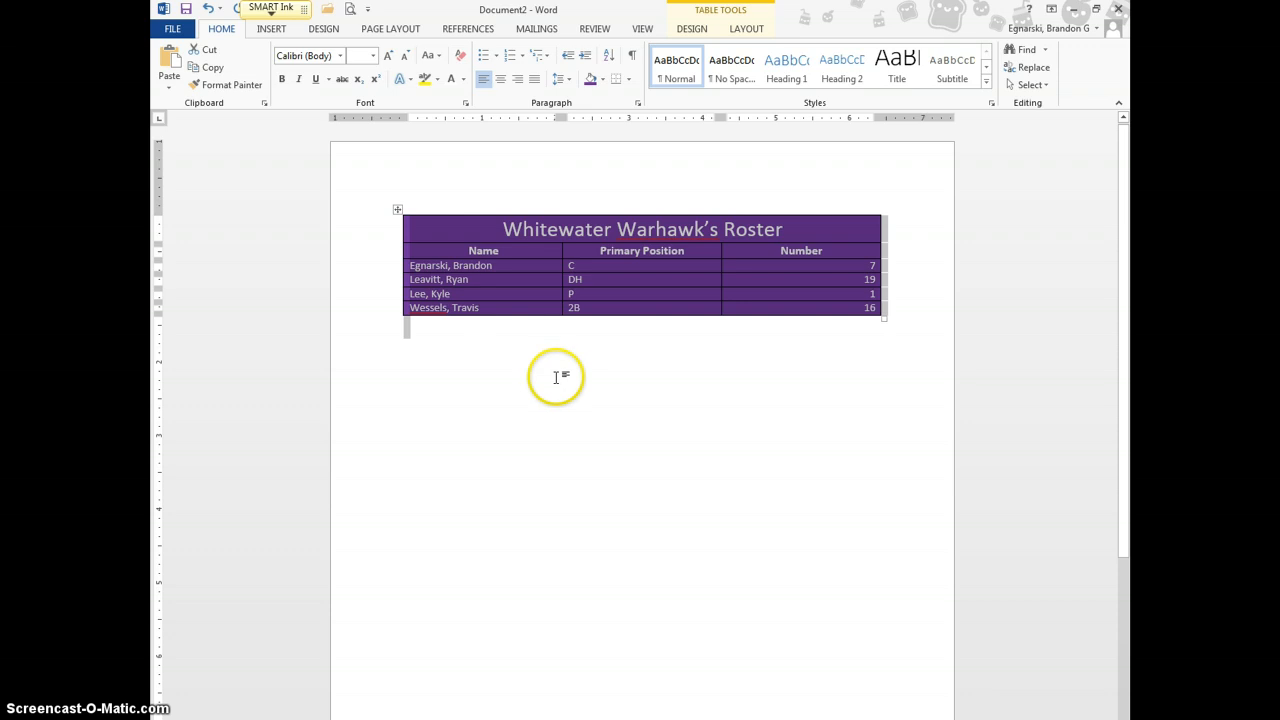
left_click(746, 28)
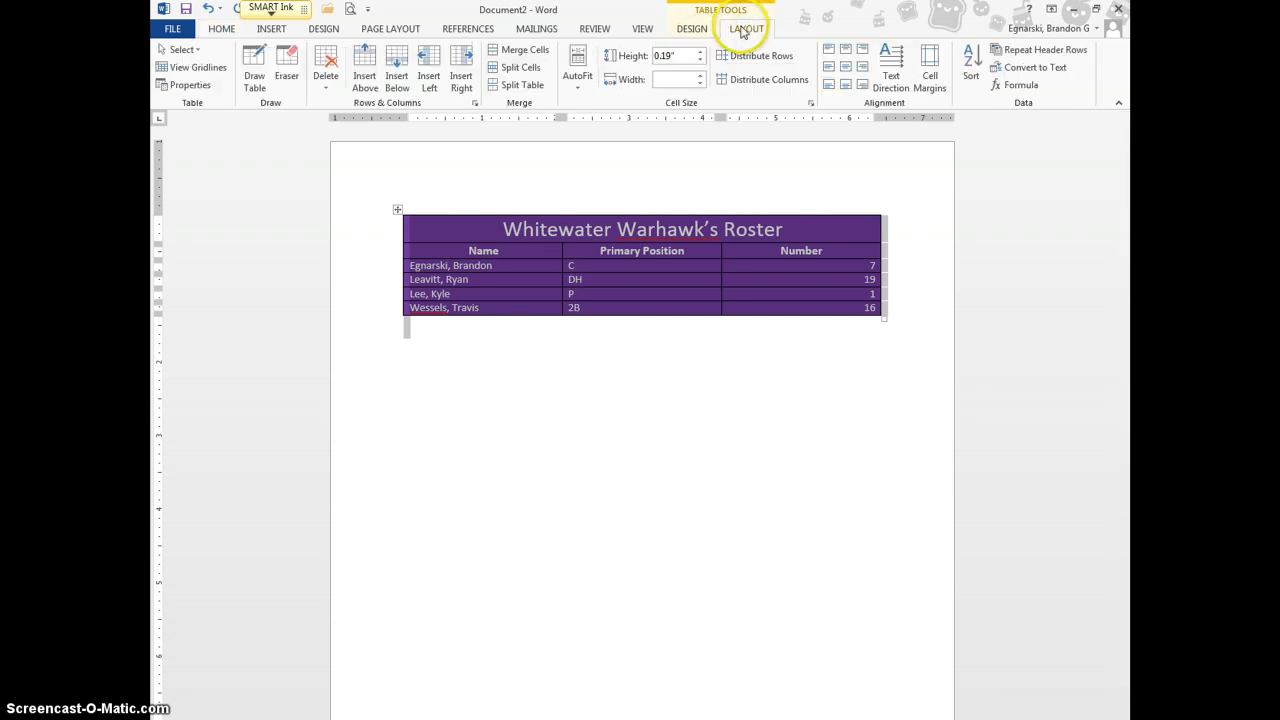
left_click(578, 80)
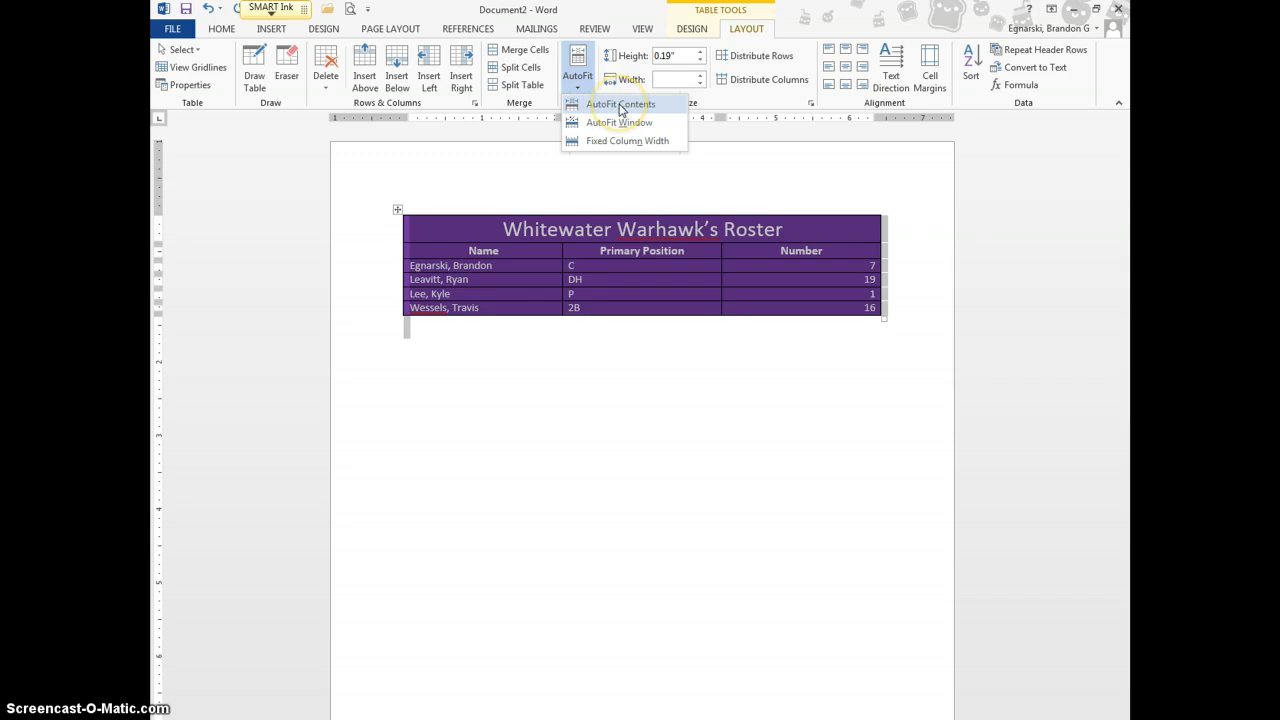
left_click(621, 105)
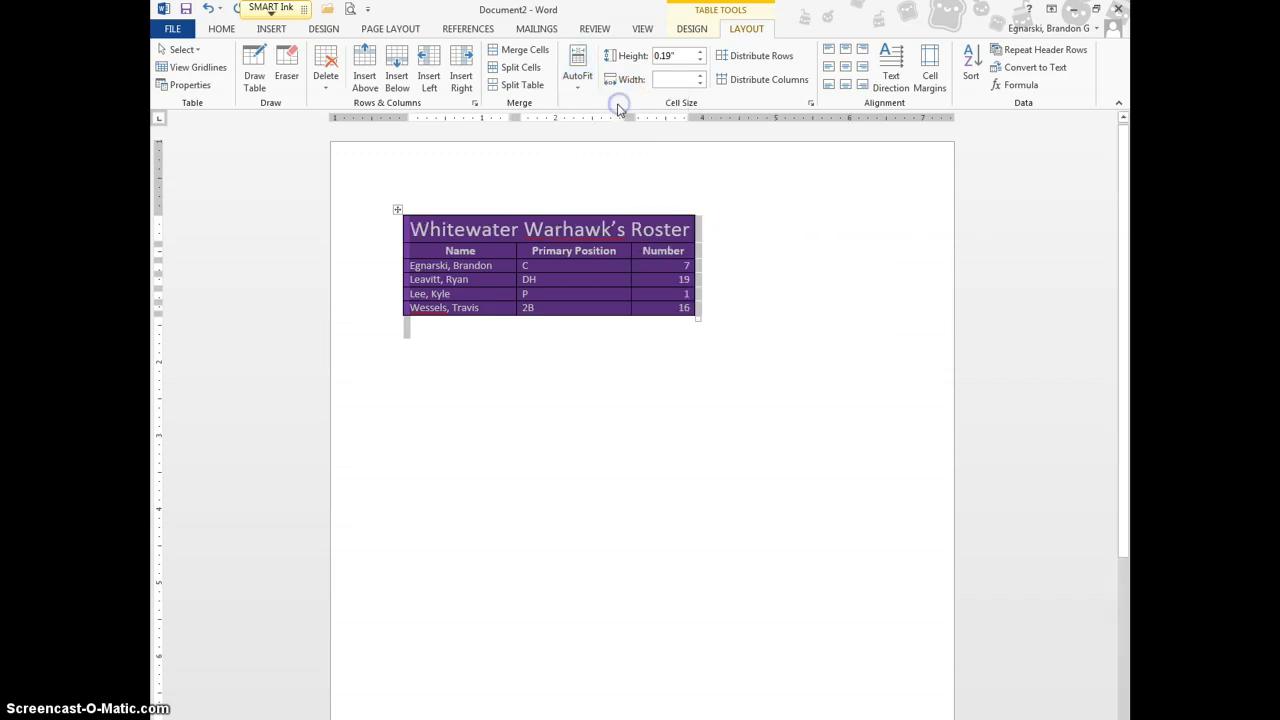
left_click_drag(423, 208, 491, 228)
left_click(595, 364)
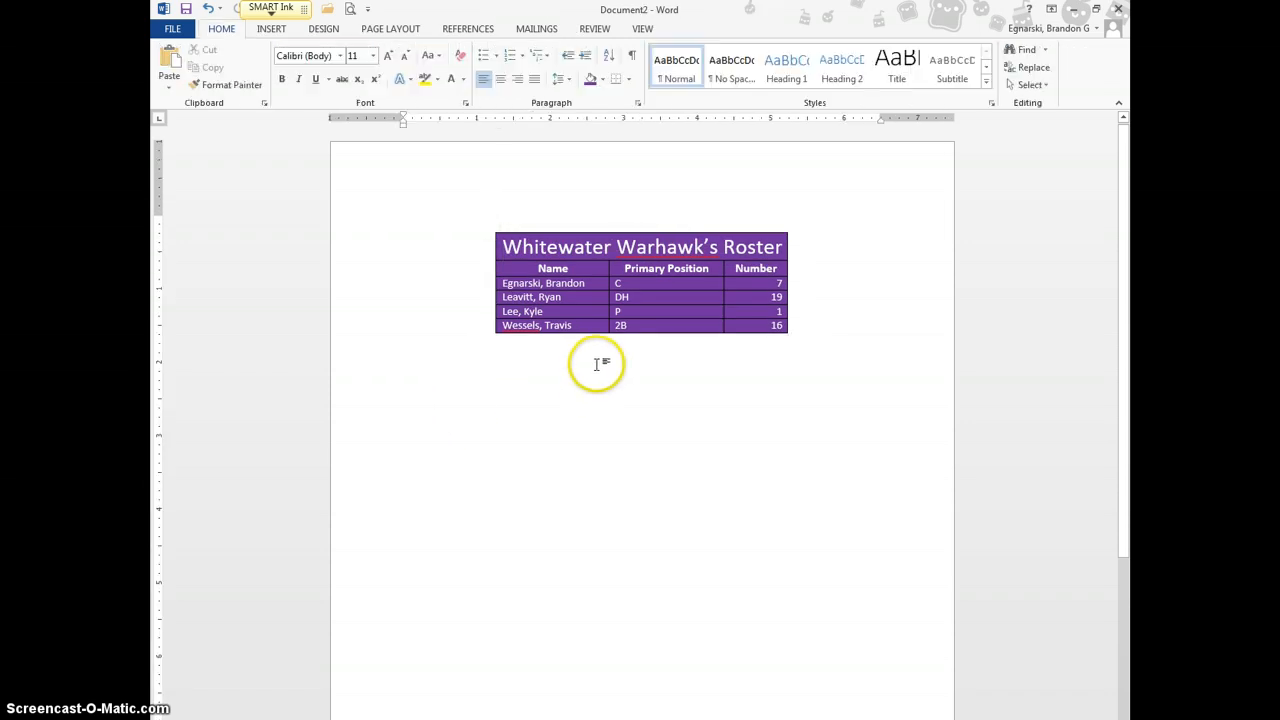
Centre the Primary Position entries C, DH, P and 2B in their column
left_click_drag(636, 328, 590, 288)
left_click(661, 409)
left_click_drag(652, 327, 616, 282)
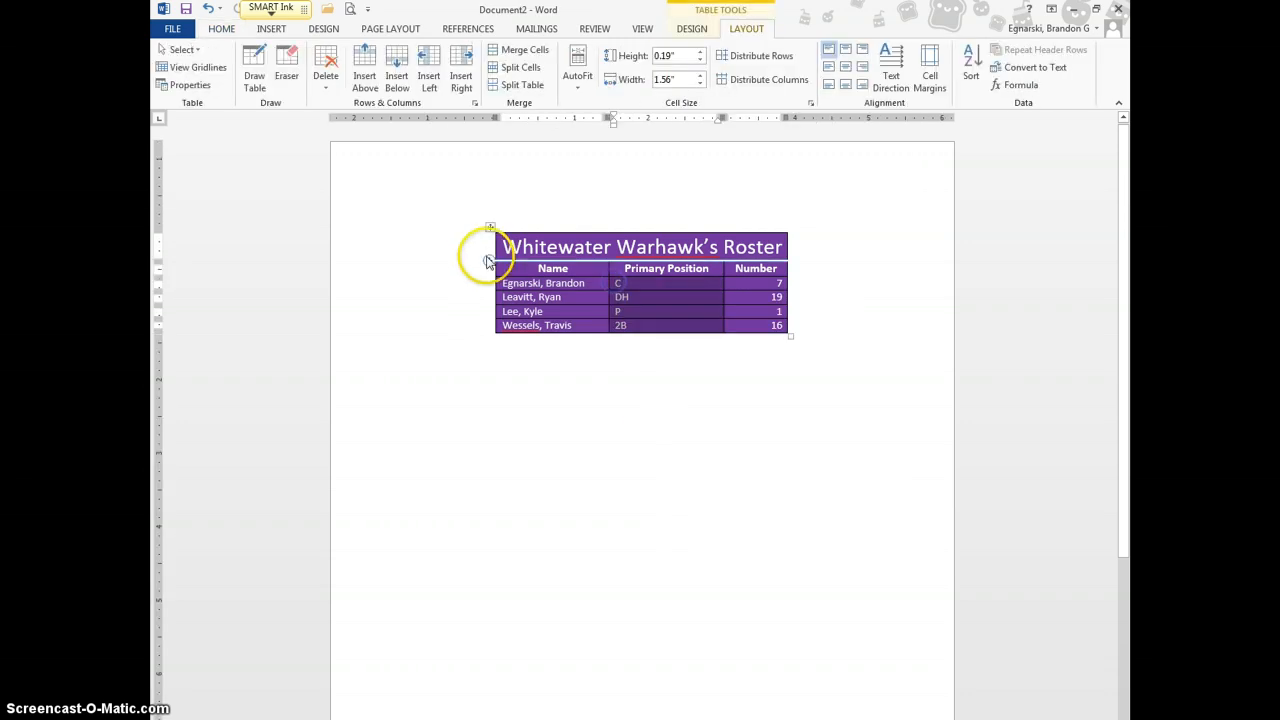
left_click(224, 32)
left_click(500, 79)
left_click(688, 422)
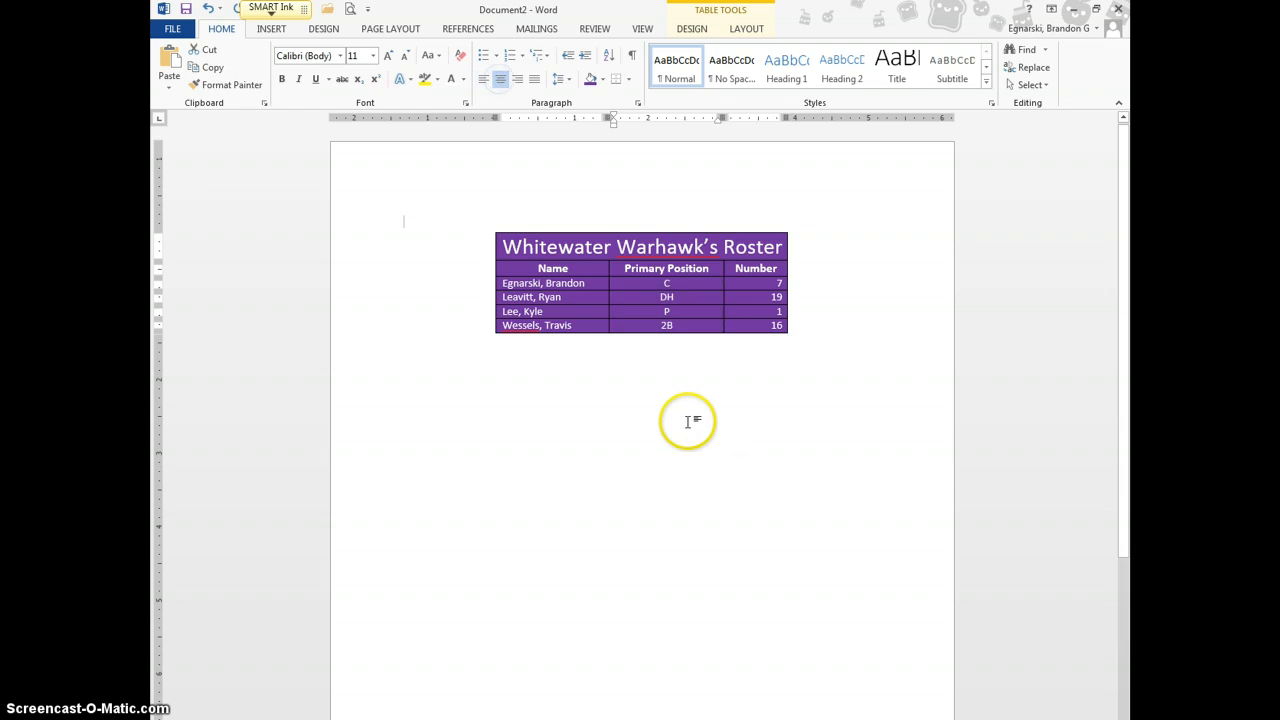